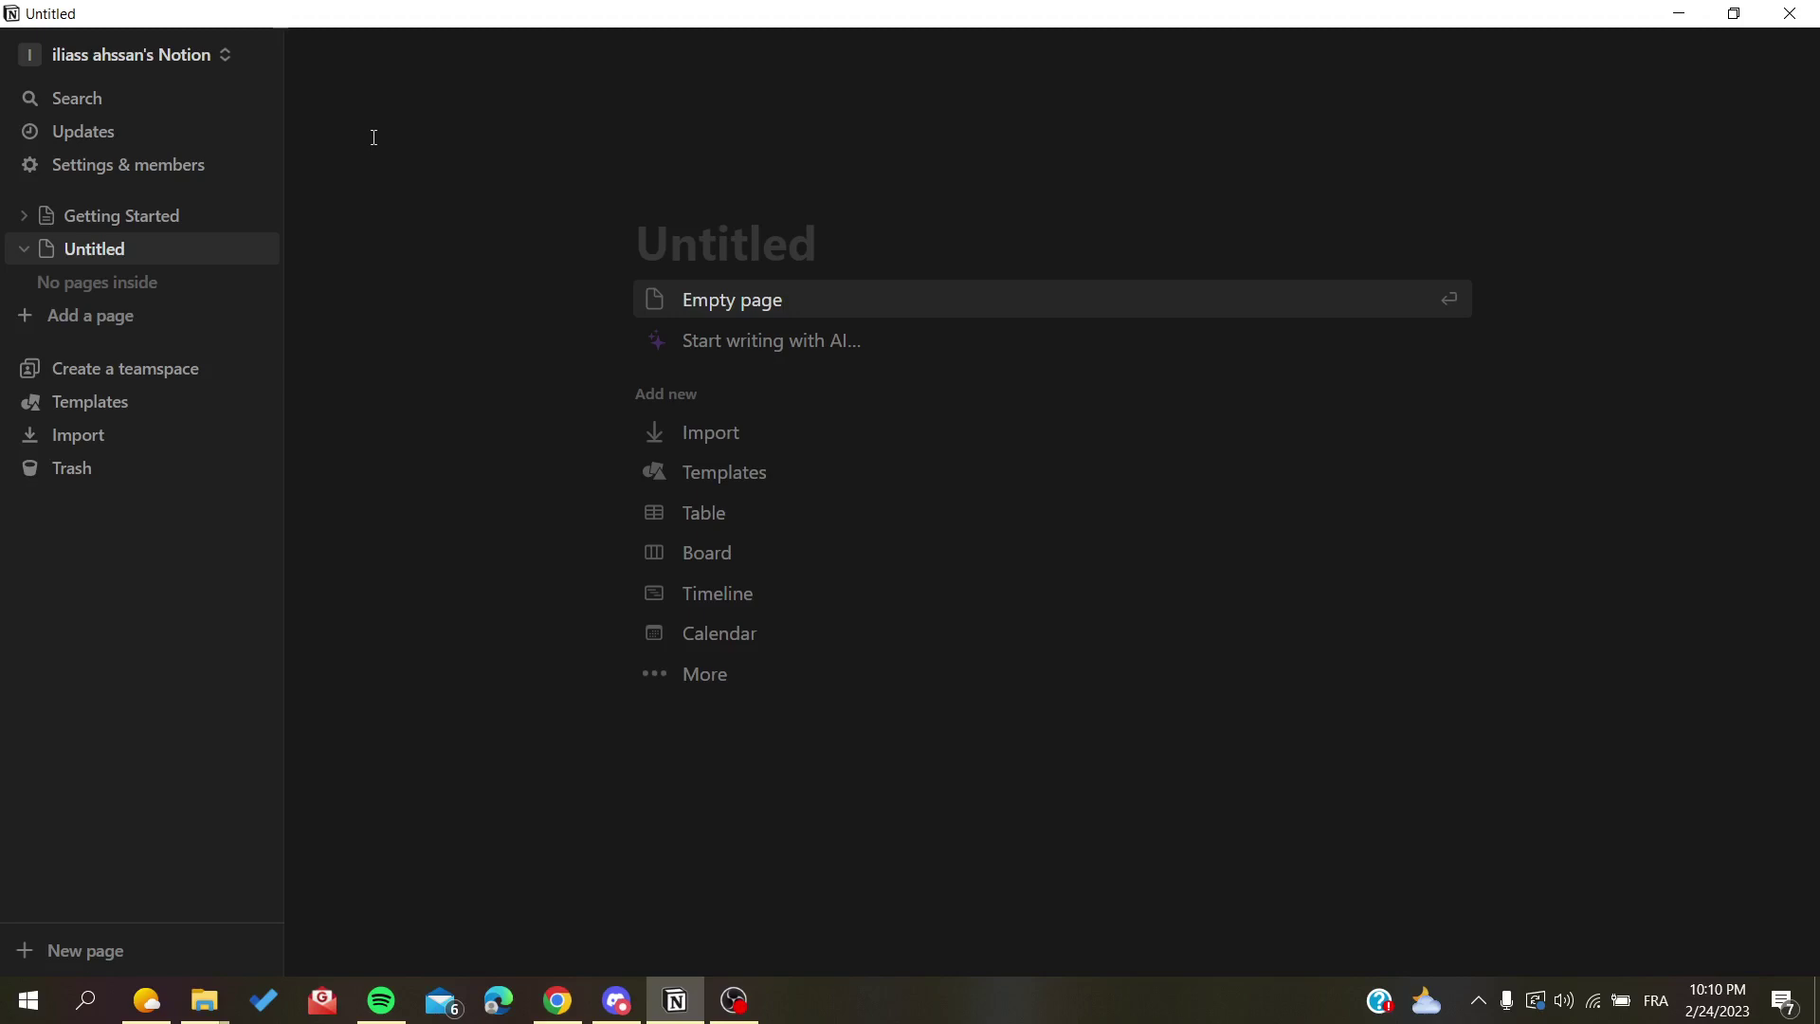
Step: Add the Reading List template from Templates > Life as a new page inside Untitled
{"action": "mouse_move", "coordinate": [155, 248]}
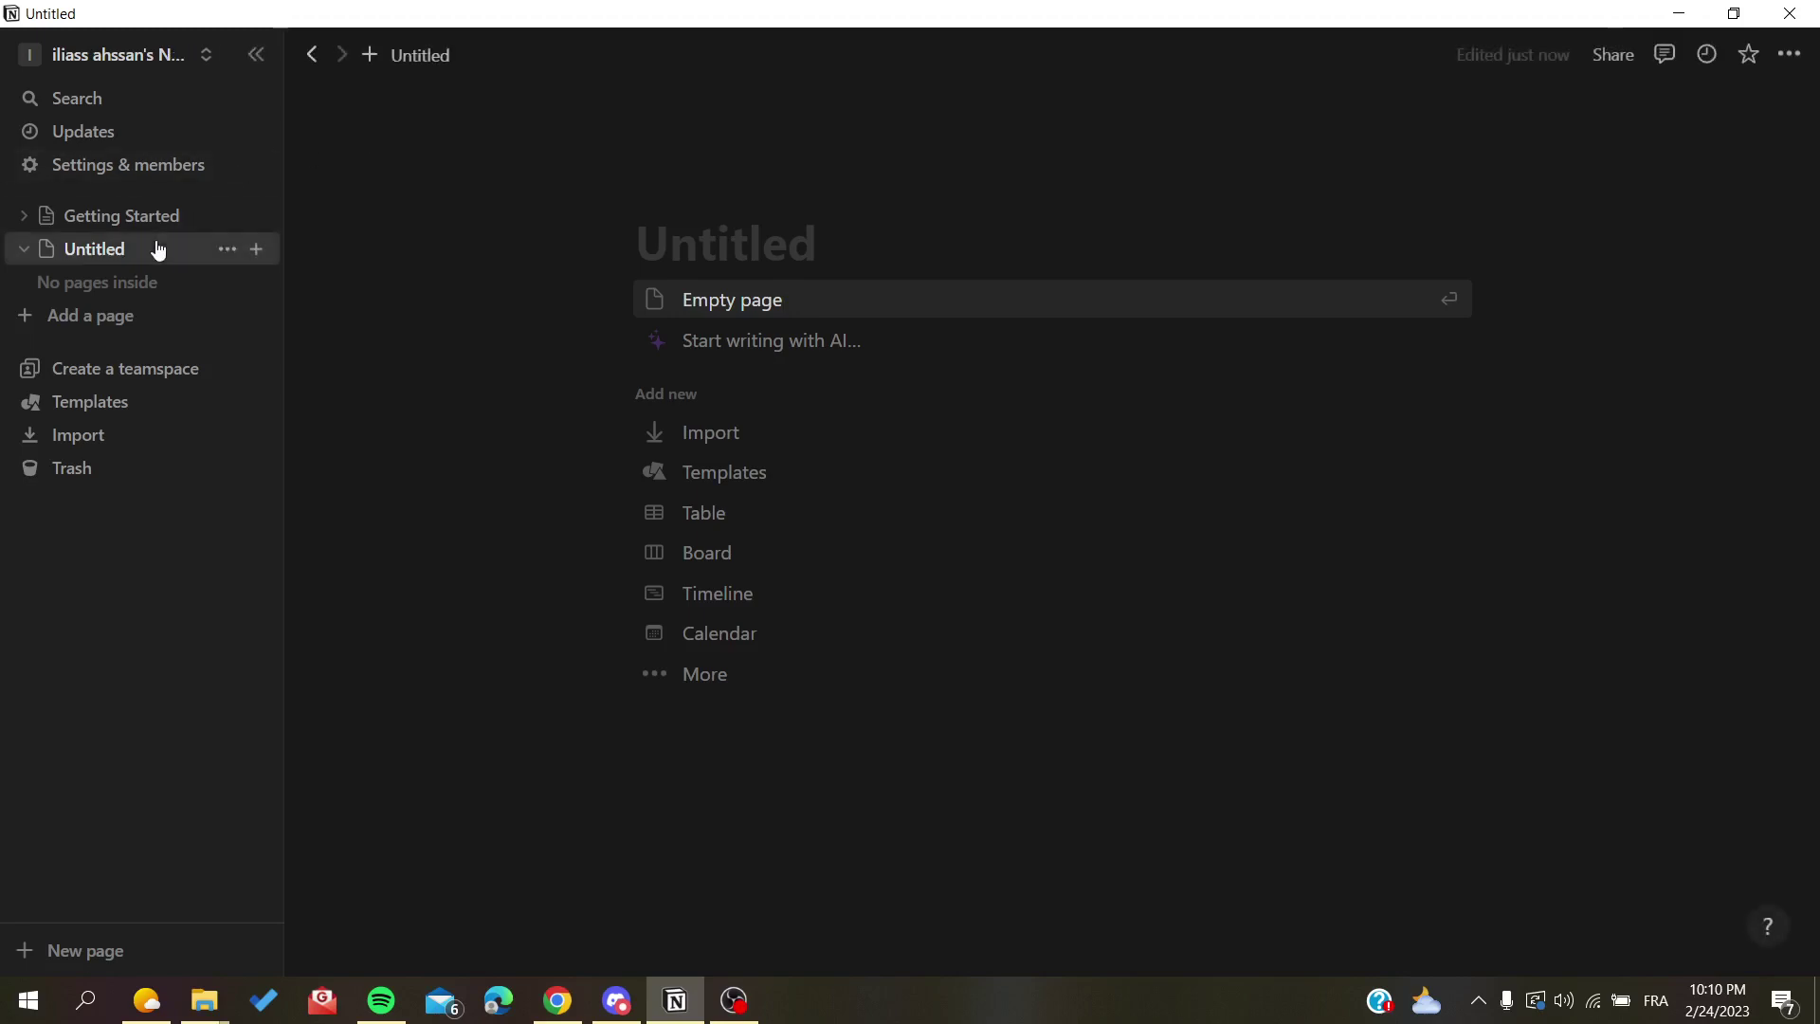
{"action": "left_click", "coordinate": [254, 249]}
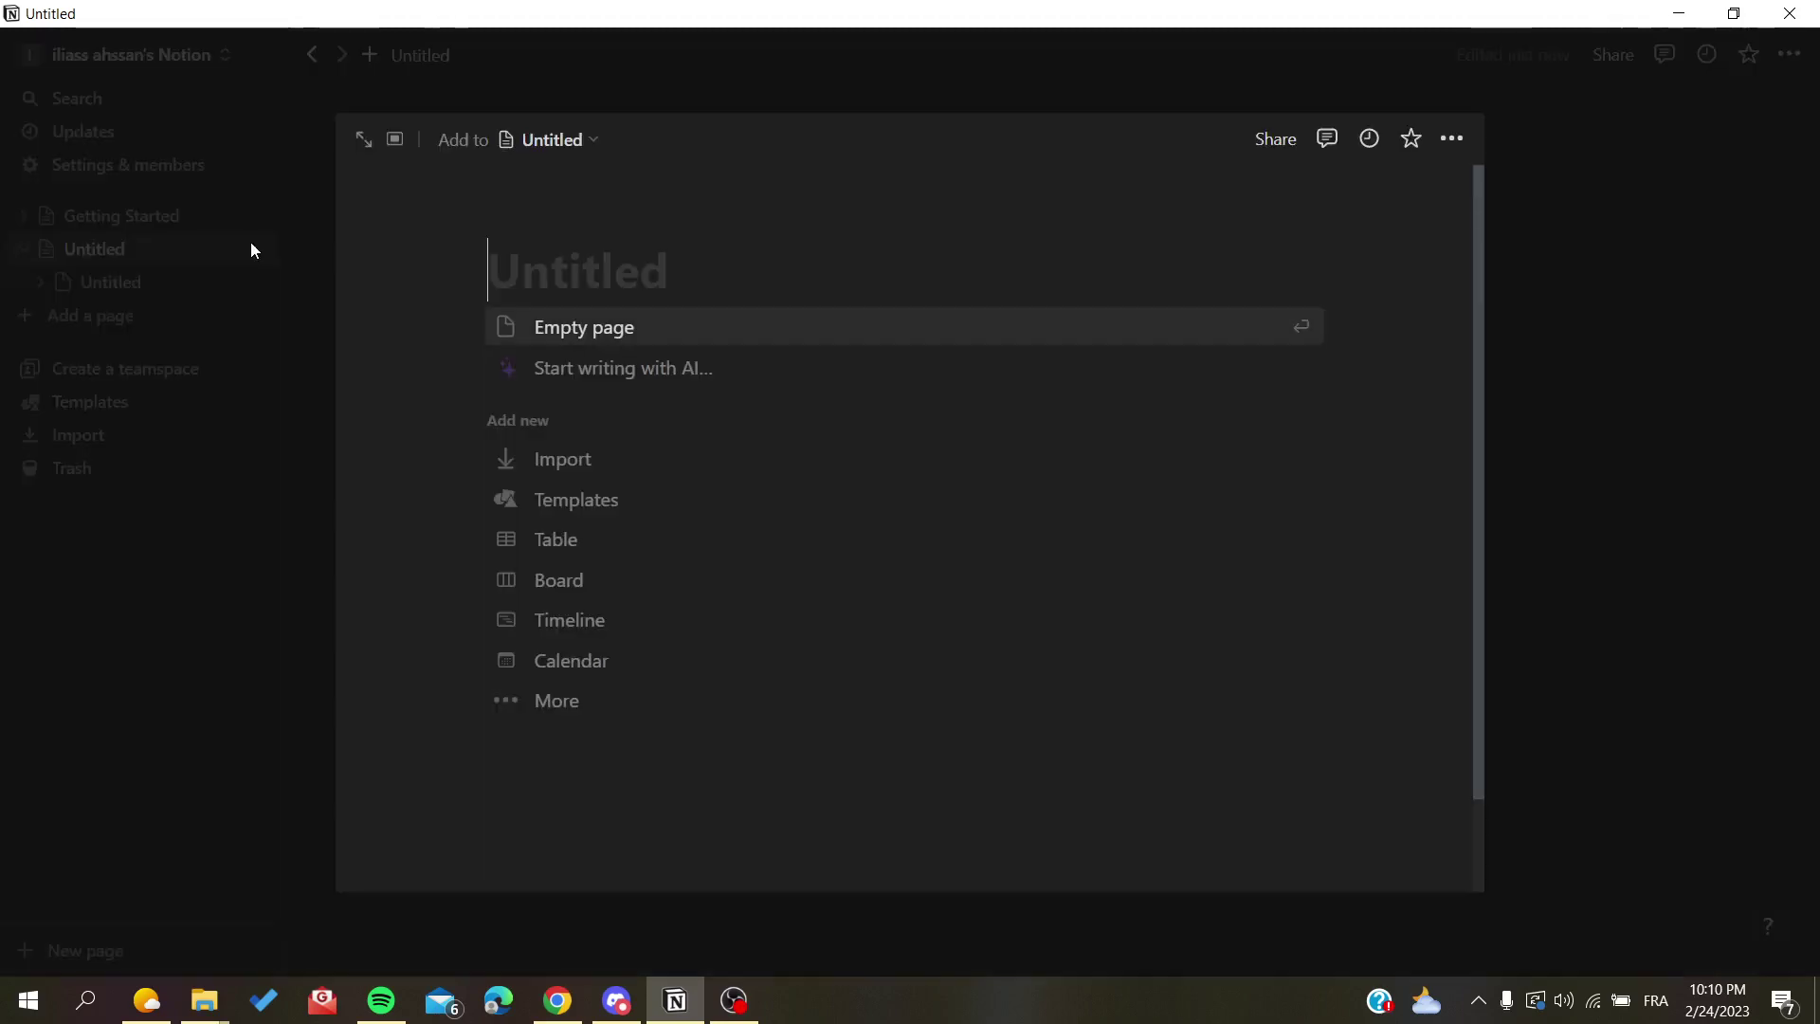
{"action": "left_click", "coordinate": [538, 495]}
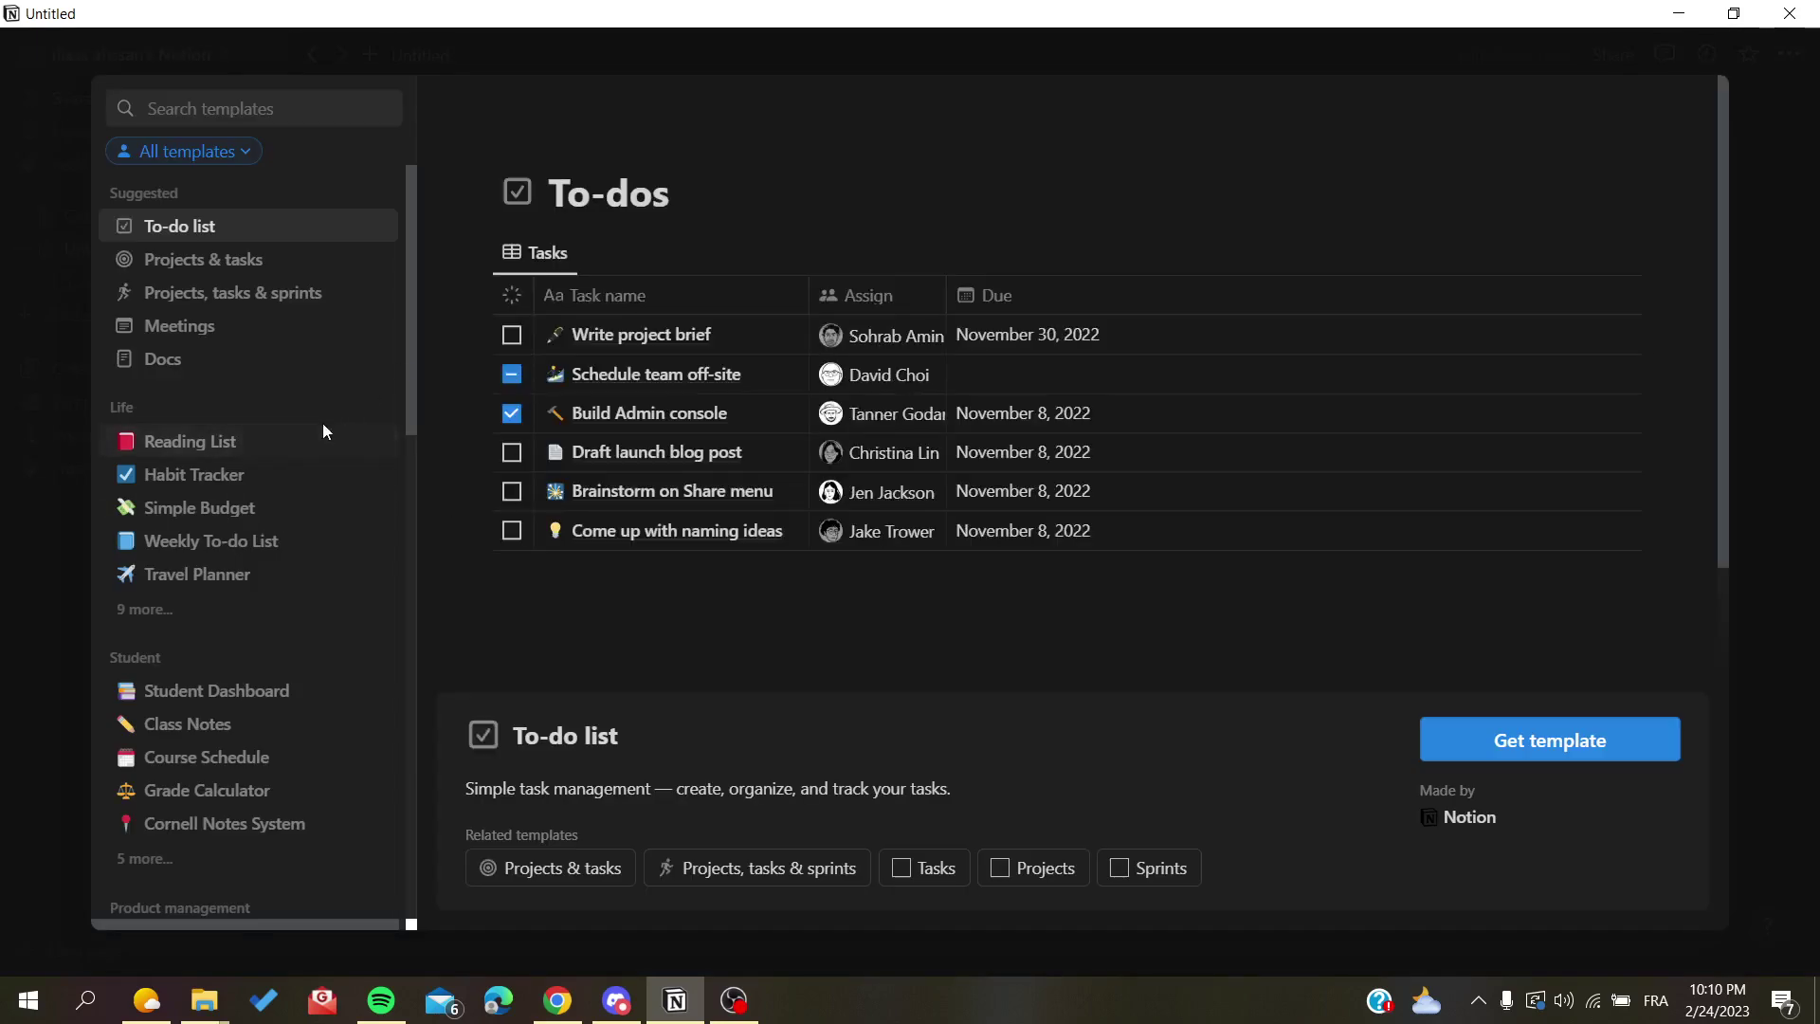
{"action": "left_click", "coordinate": [281, 438]}
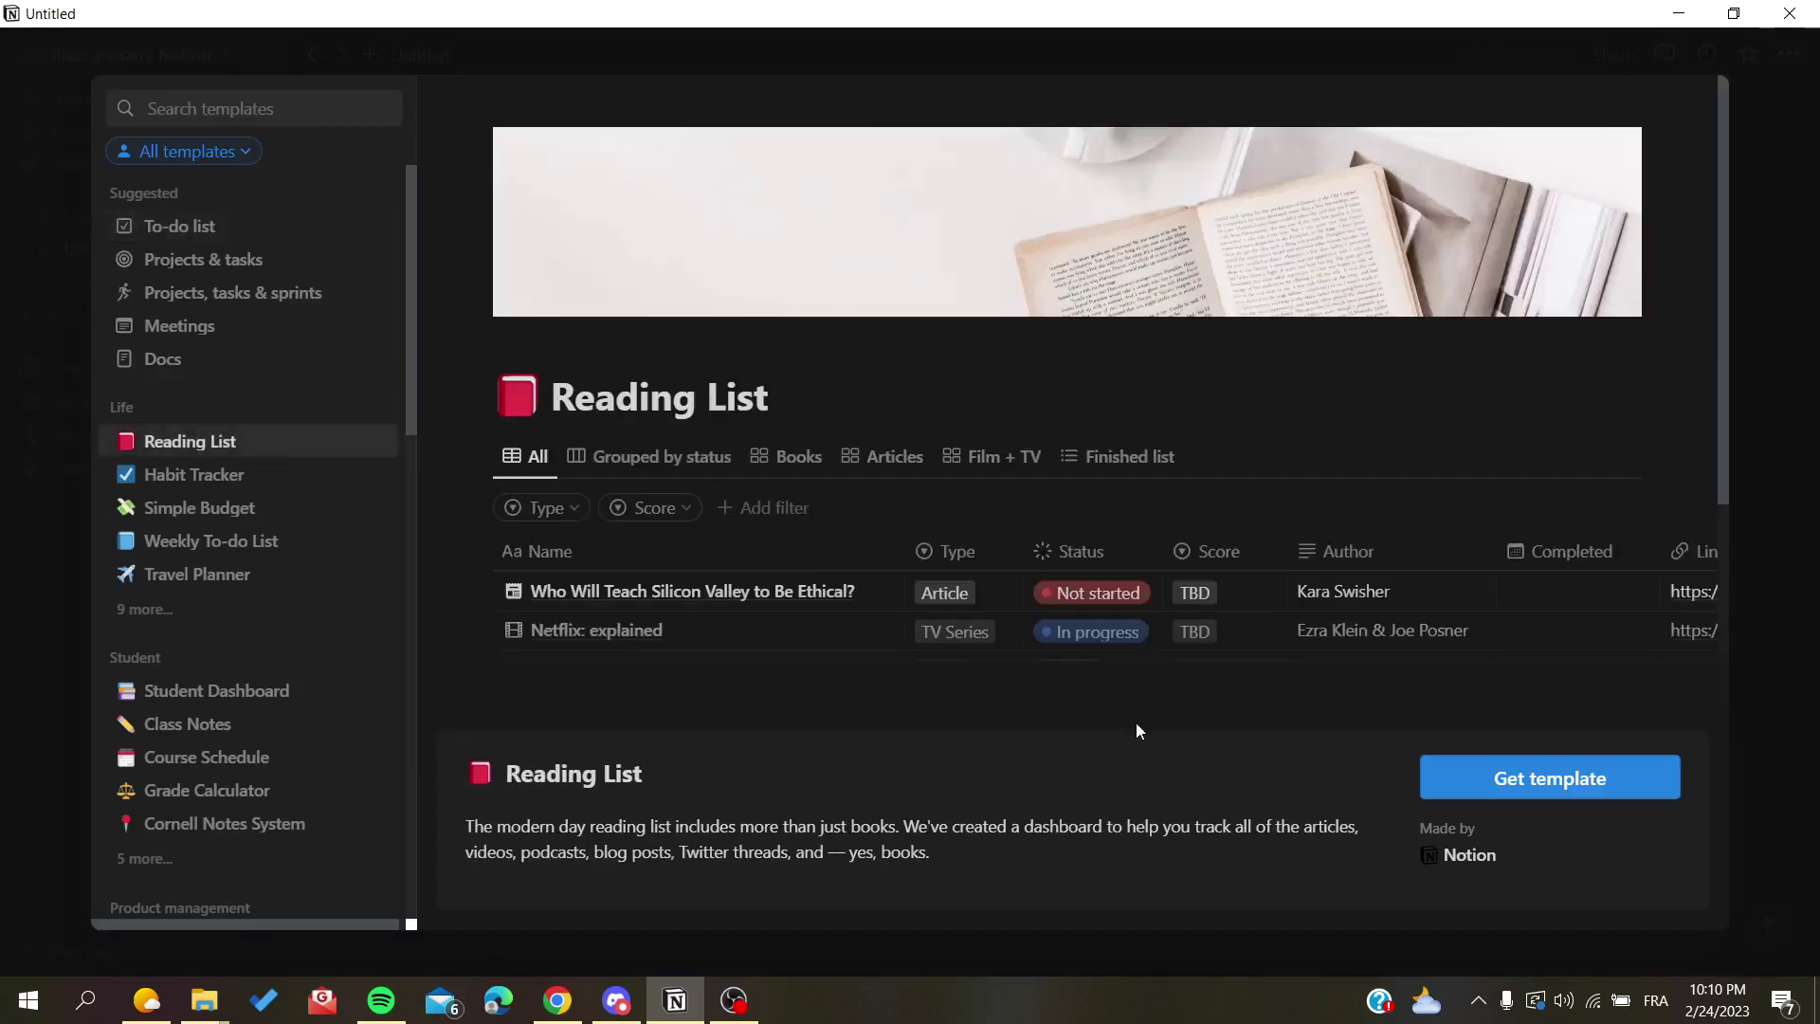
{"action": "left_click", "coordinate": [1502, 775]}
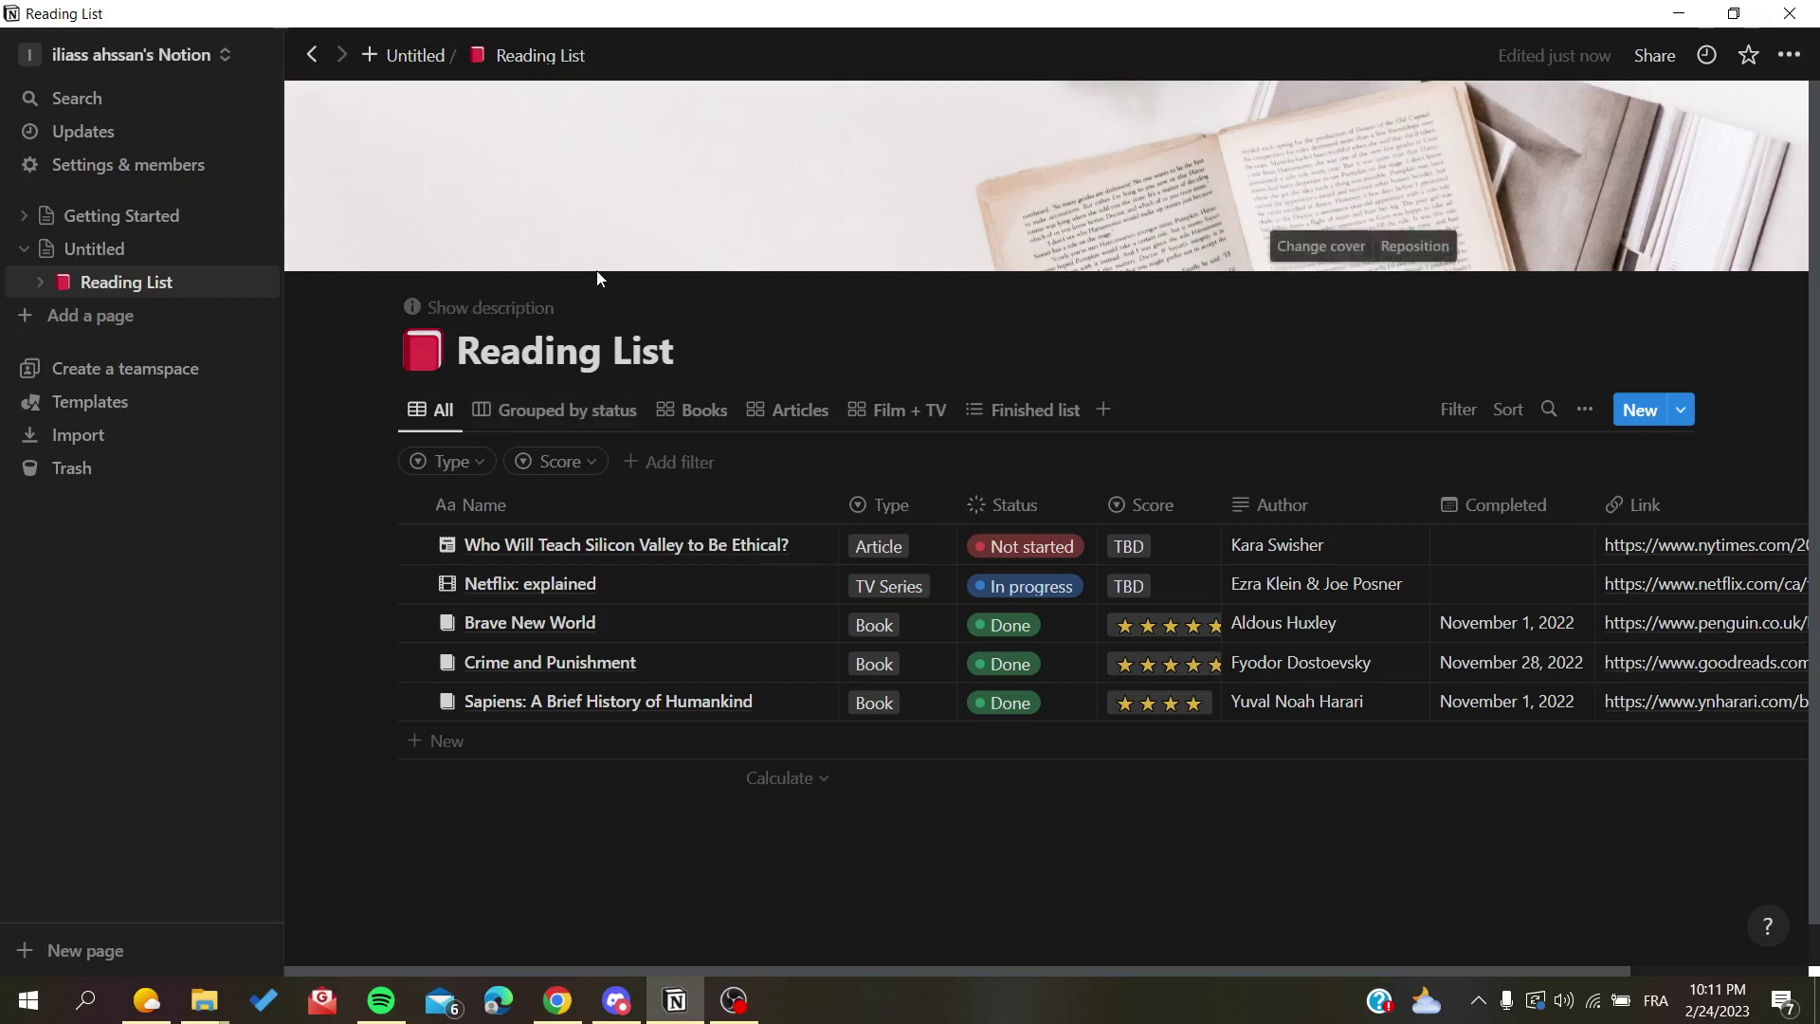
{"action": "left_click", "coordinate": [1585, 410]}
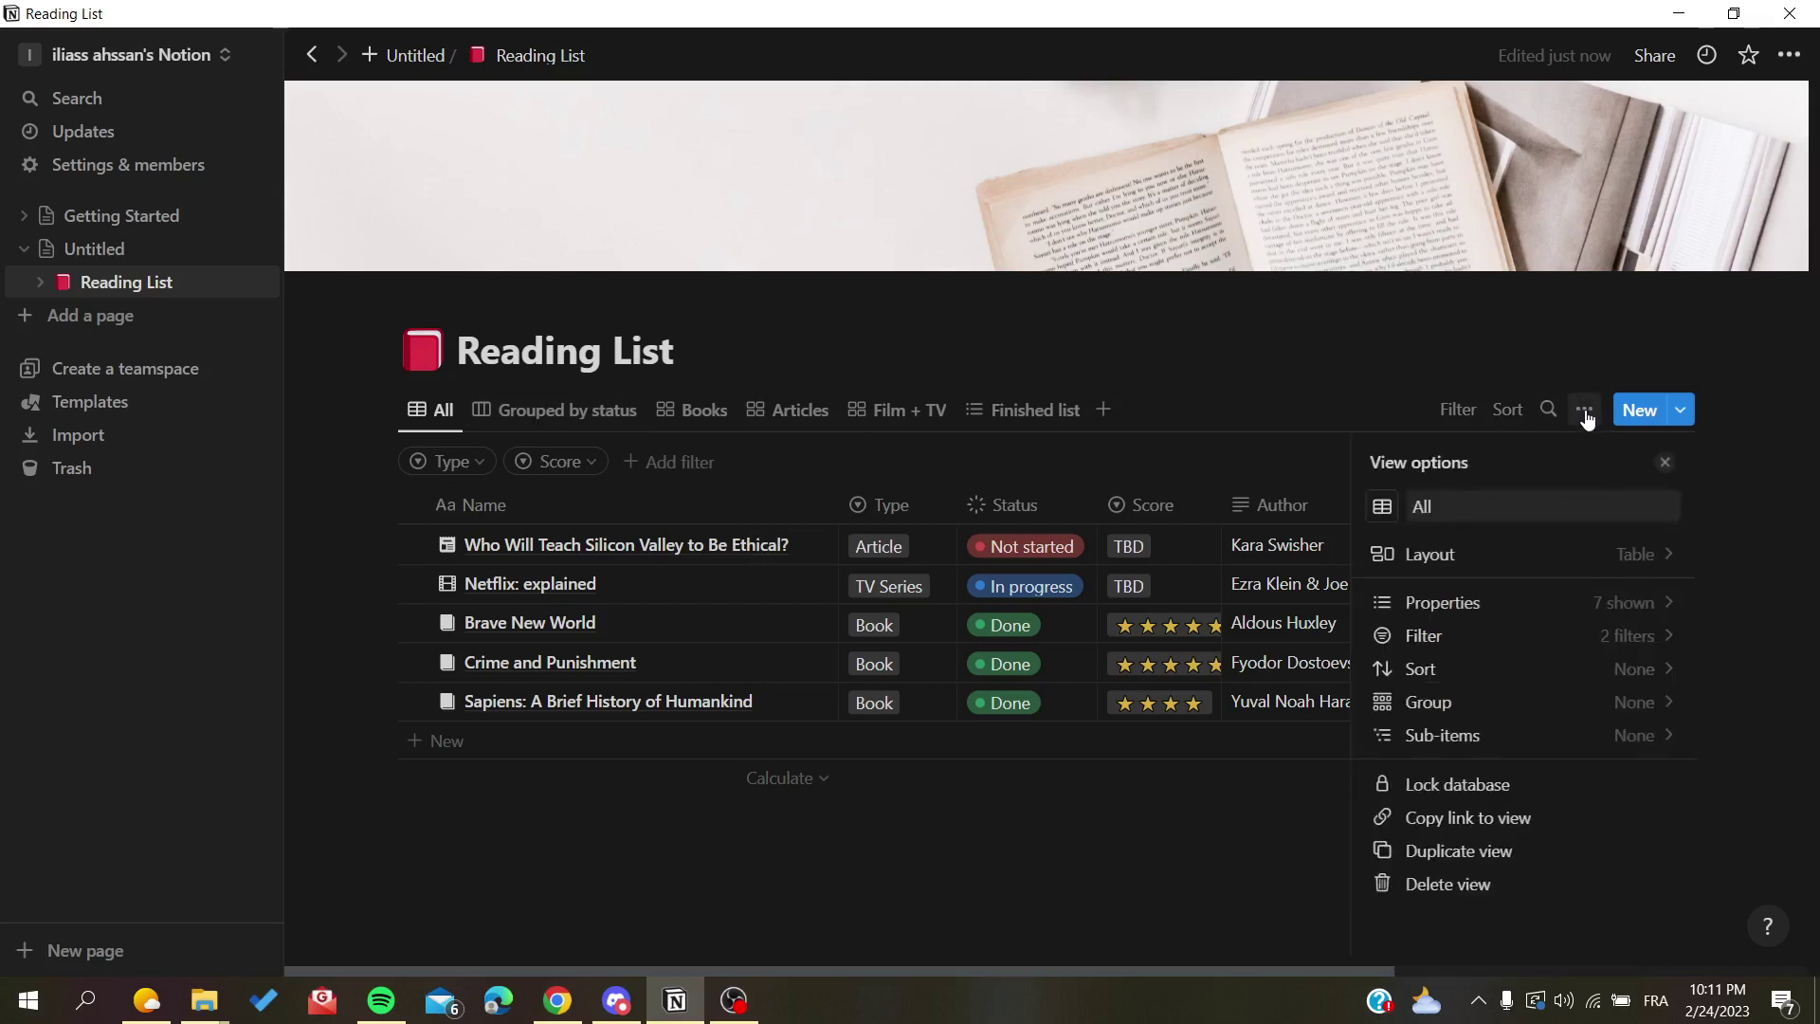
{"action": "left_click", "coordinate": [1462, 554]}
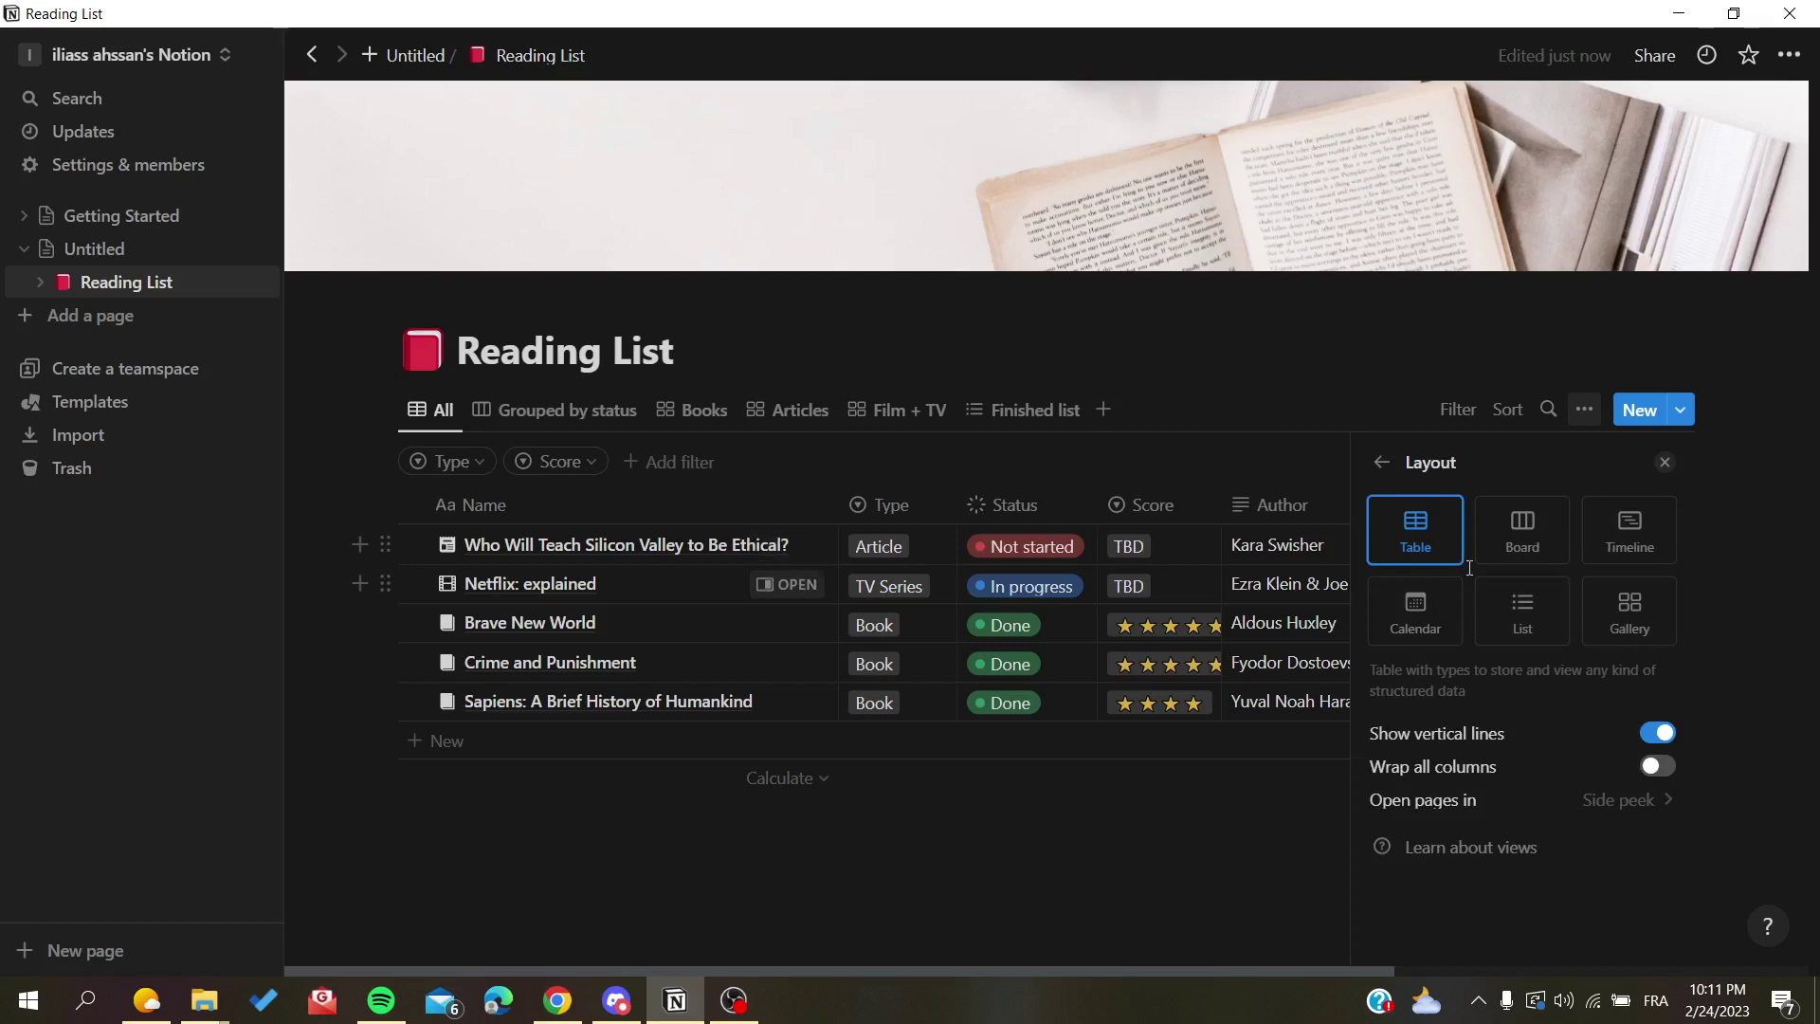
{"action": "left_click", "coordinate": [1516, 612]}
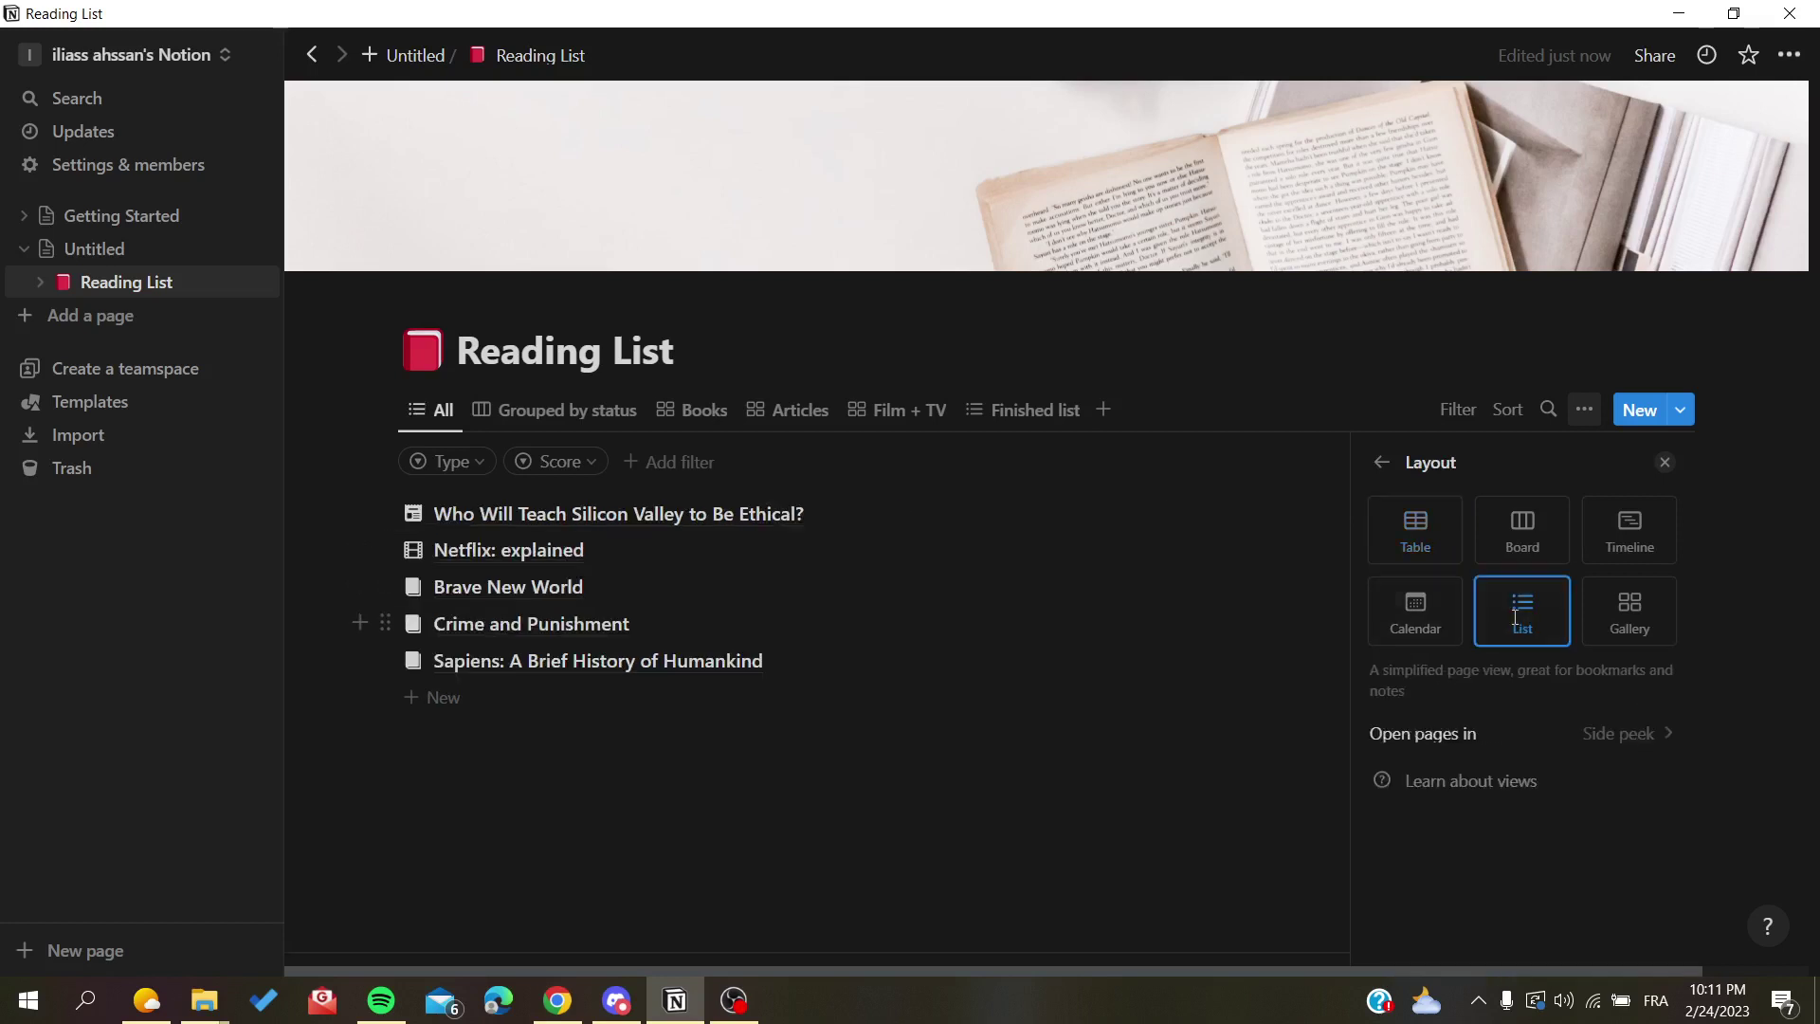
{"action": "key", "text": "Escape"}
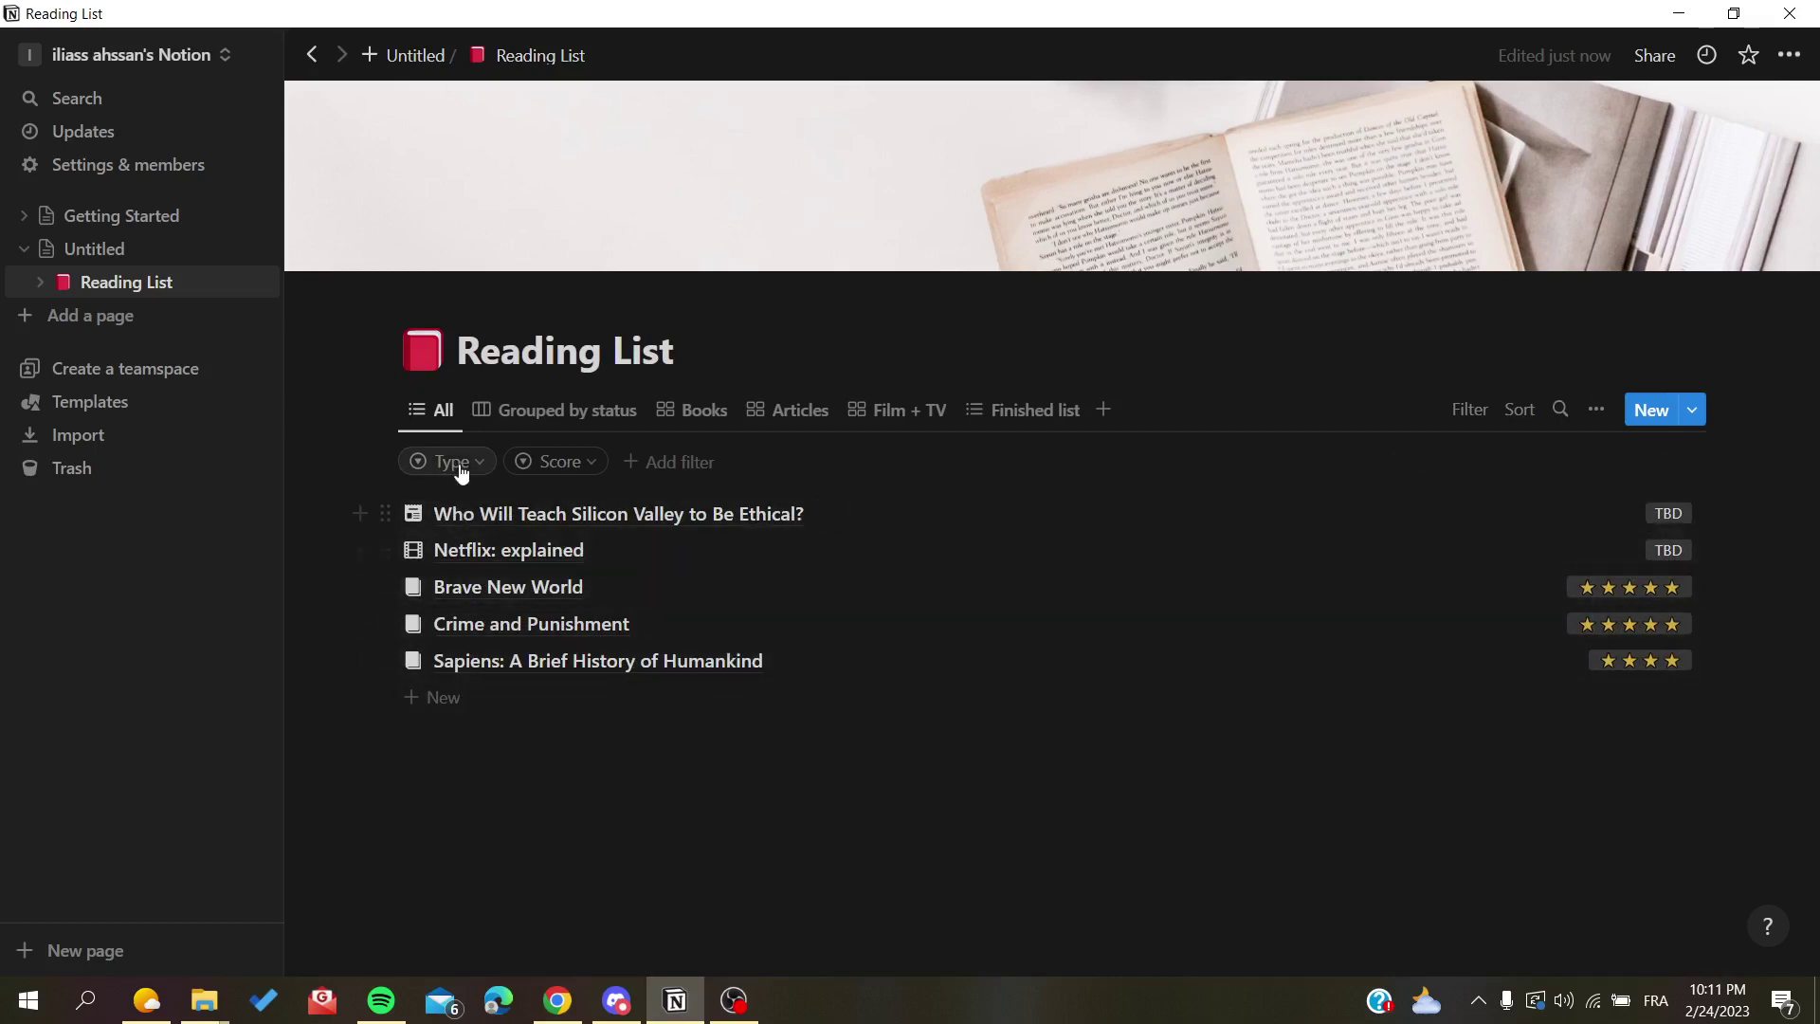
{"action": "left_click", "coordinate": [624, 523]}
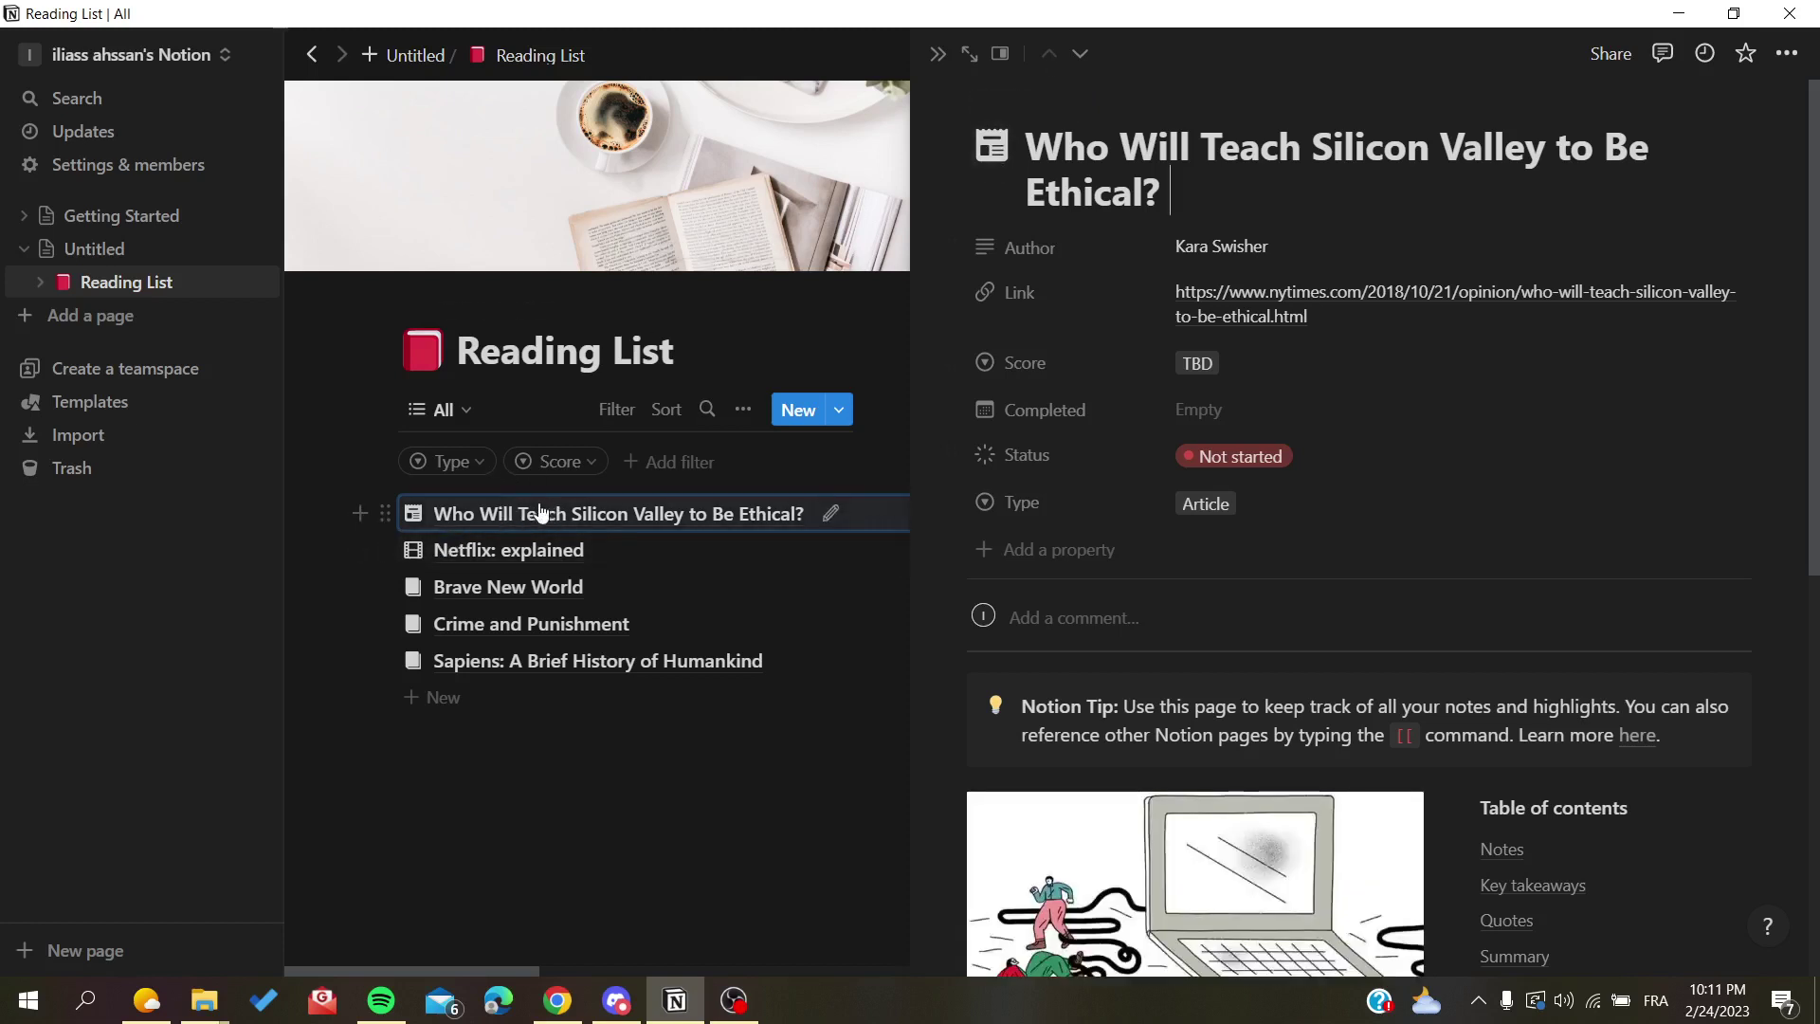
{"action": "scroll", "coordinate": [1090, 379], "scroll_direction": "down", "scroll_amount": 1}
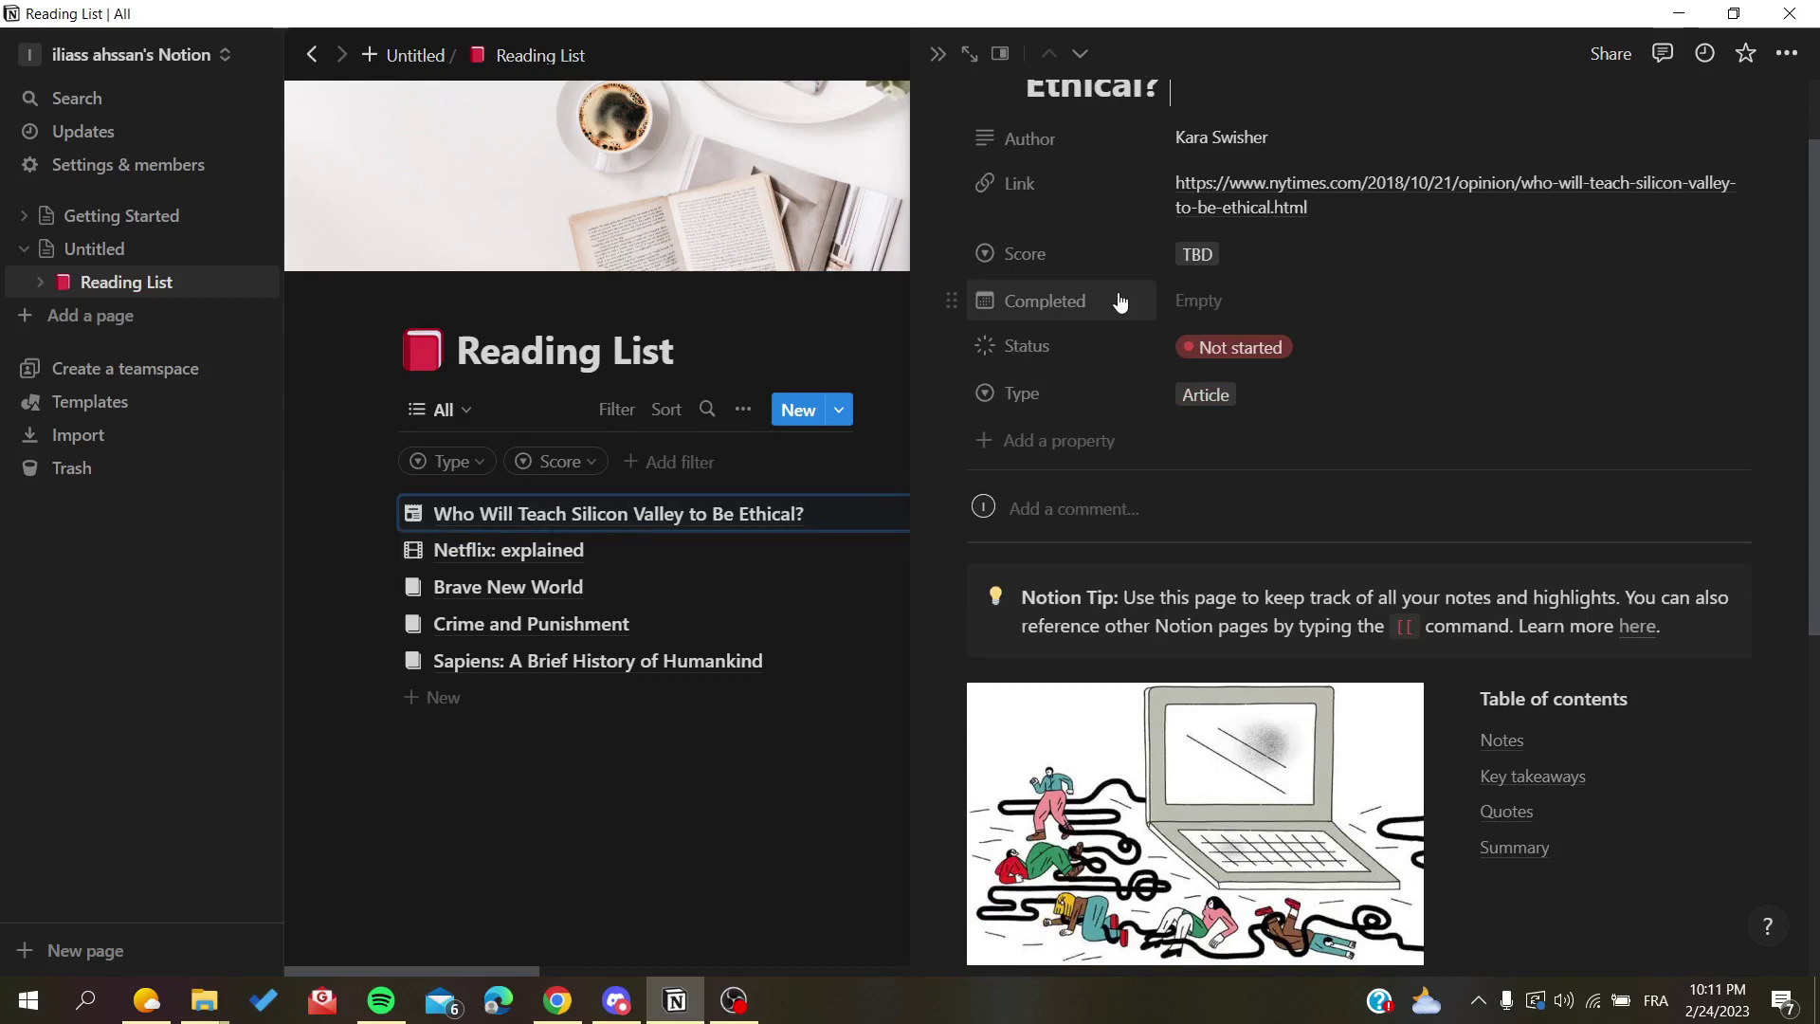
{"action": "left_click", "coordinate": [937, 54]}
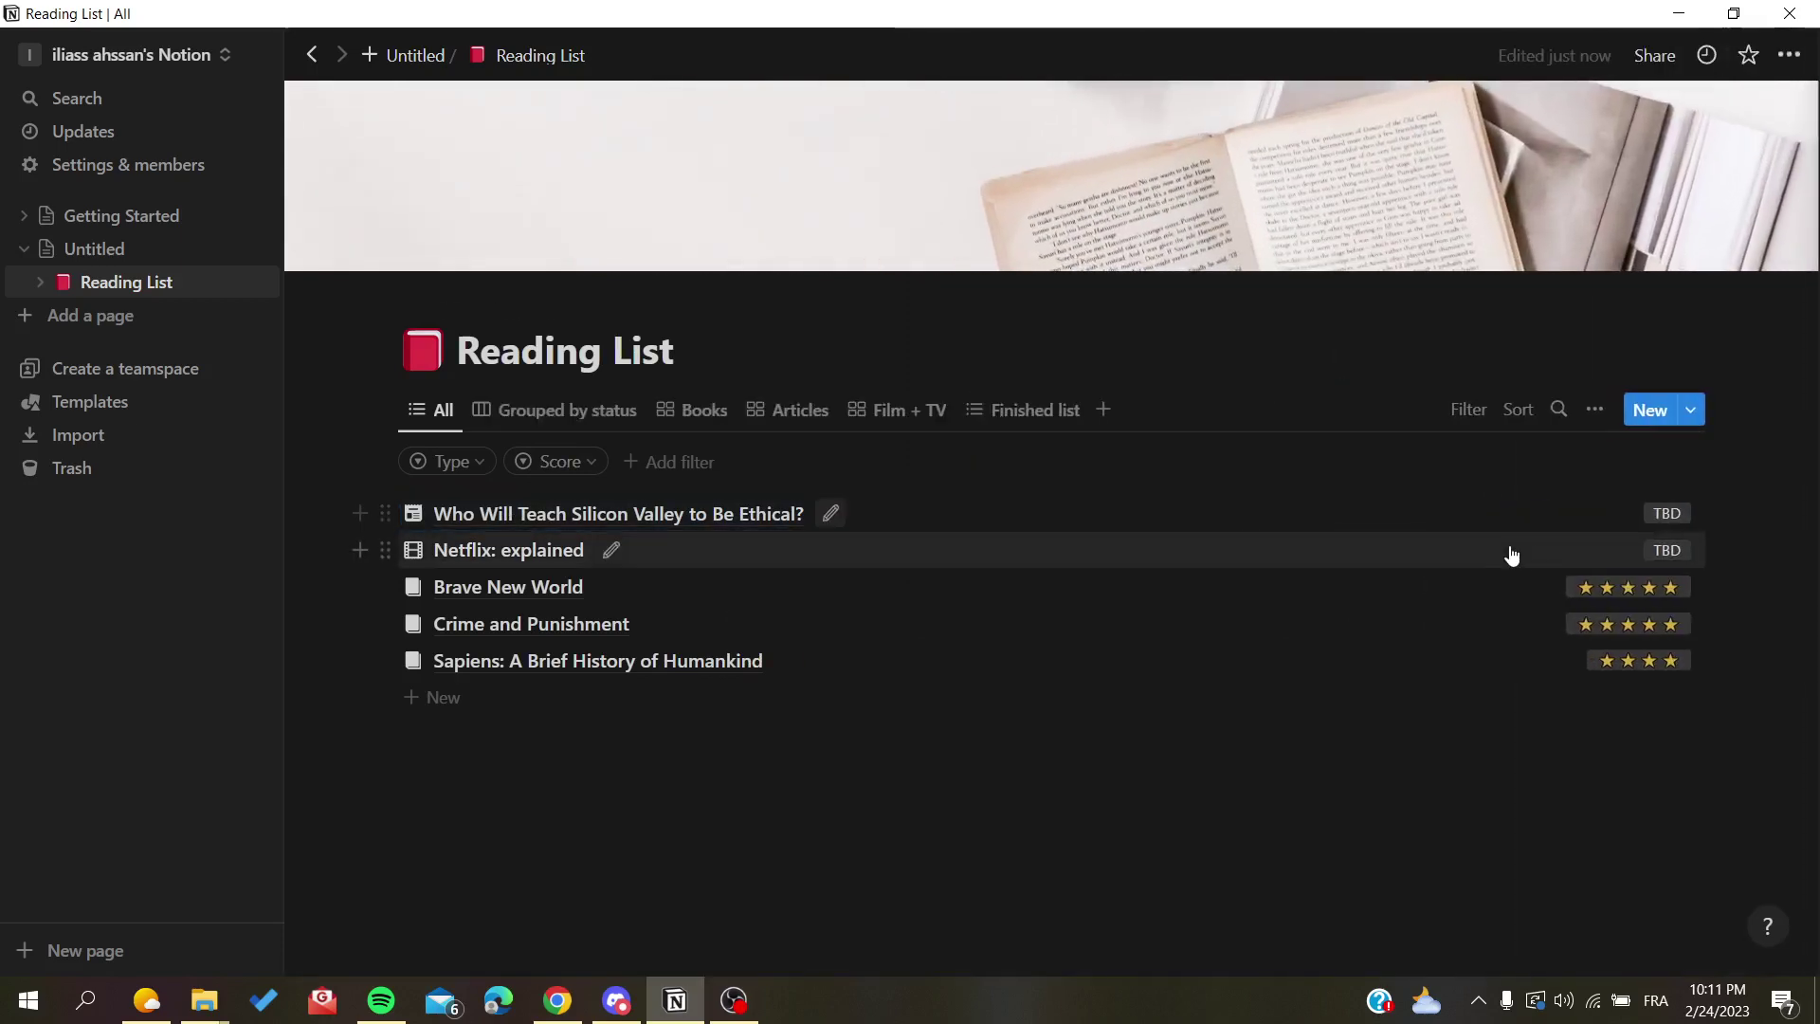
{"action": "left_click", "coordinate": [1593, 417]}
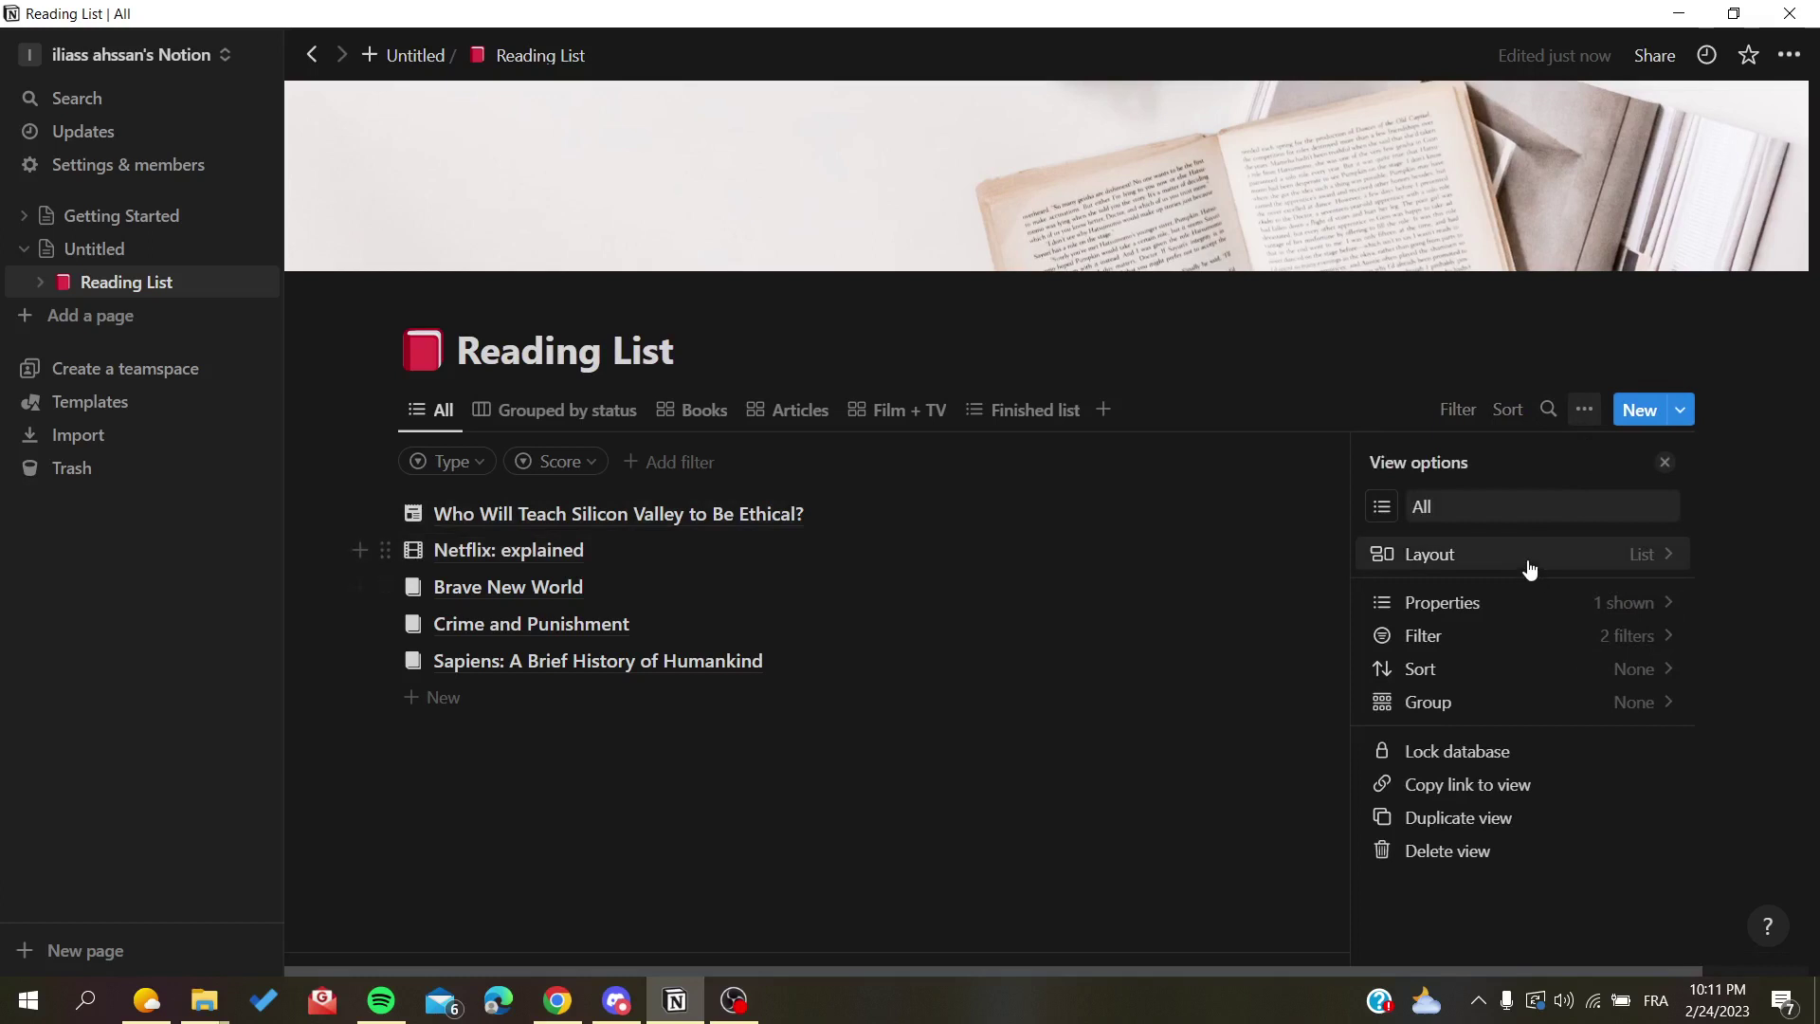
{"action": "left_click", "coordinate": [1528, 559]}
{"action": "left_click", "coordinate": [1447, 553]}
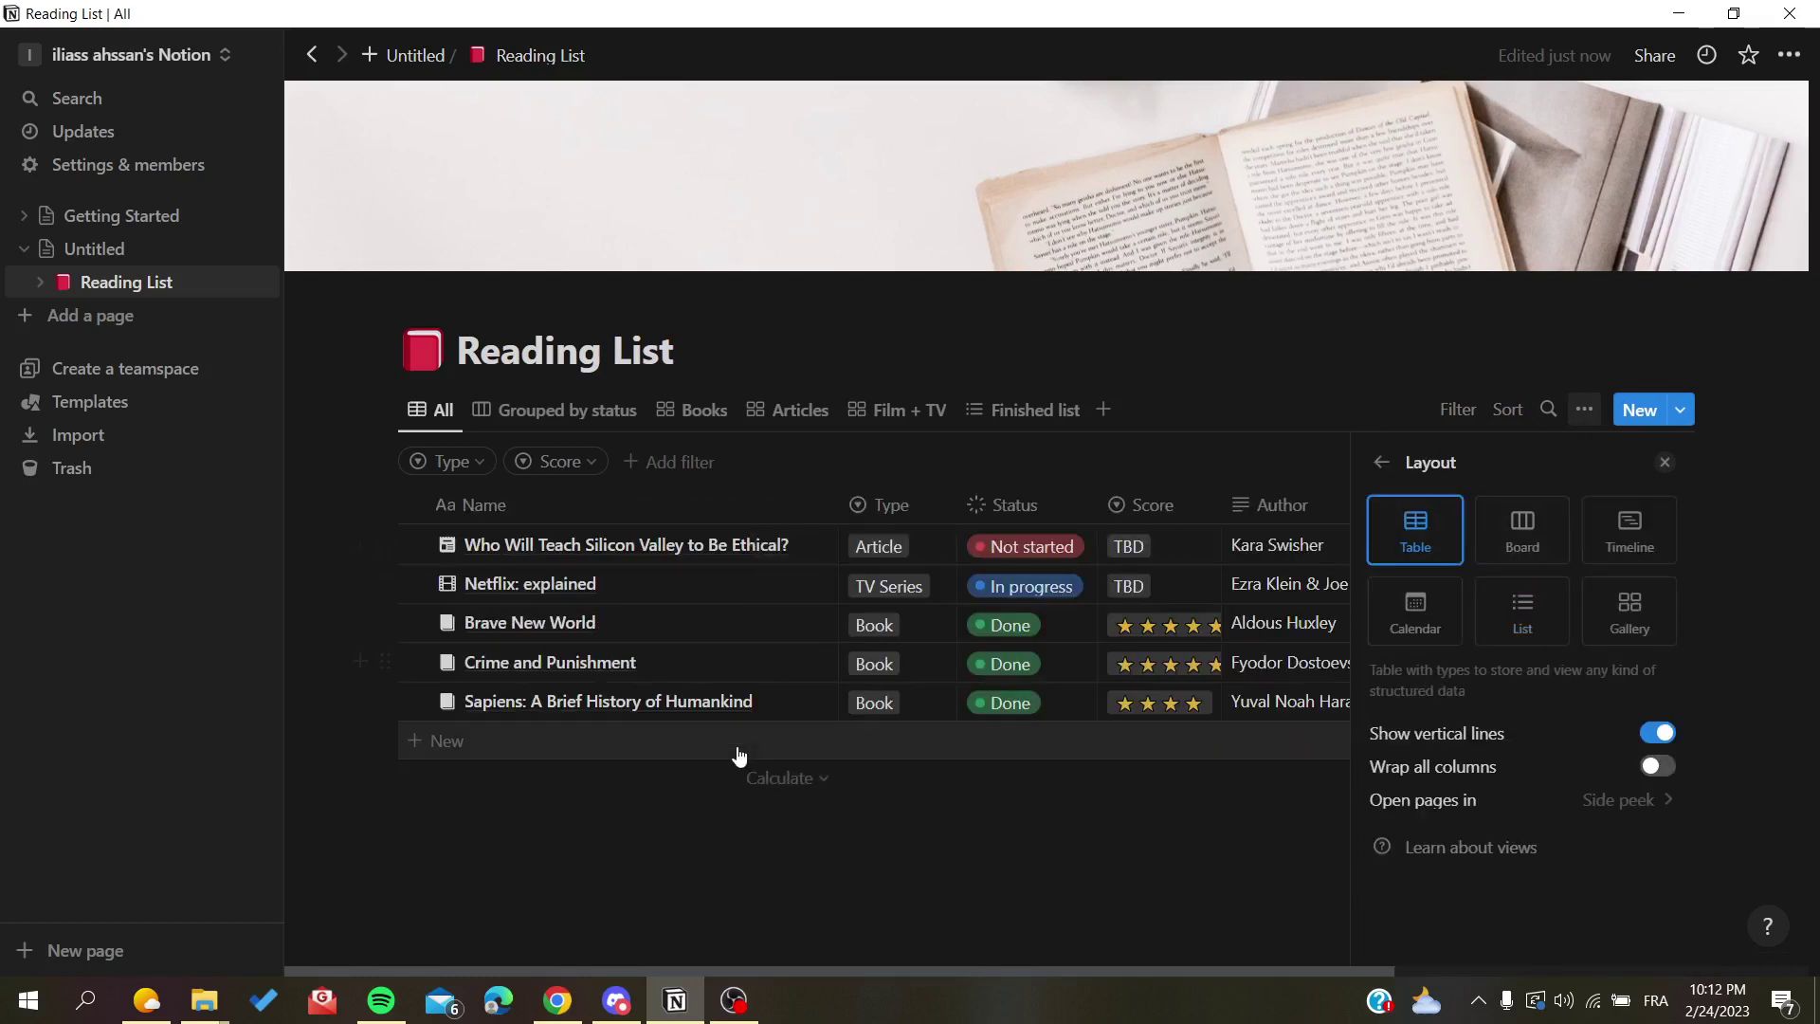
{"action": "left_click", "coordinate": [760, 861]}
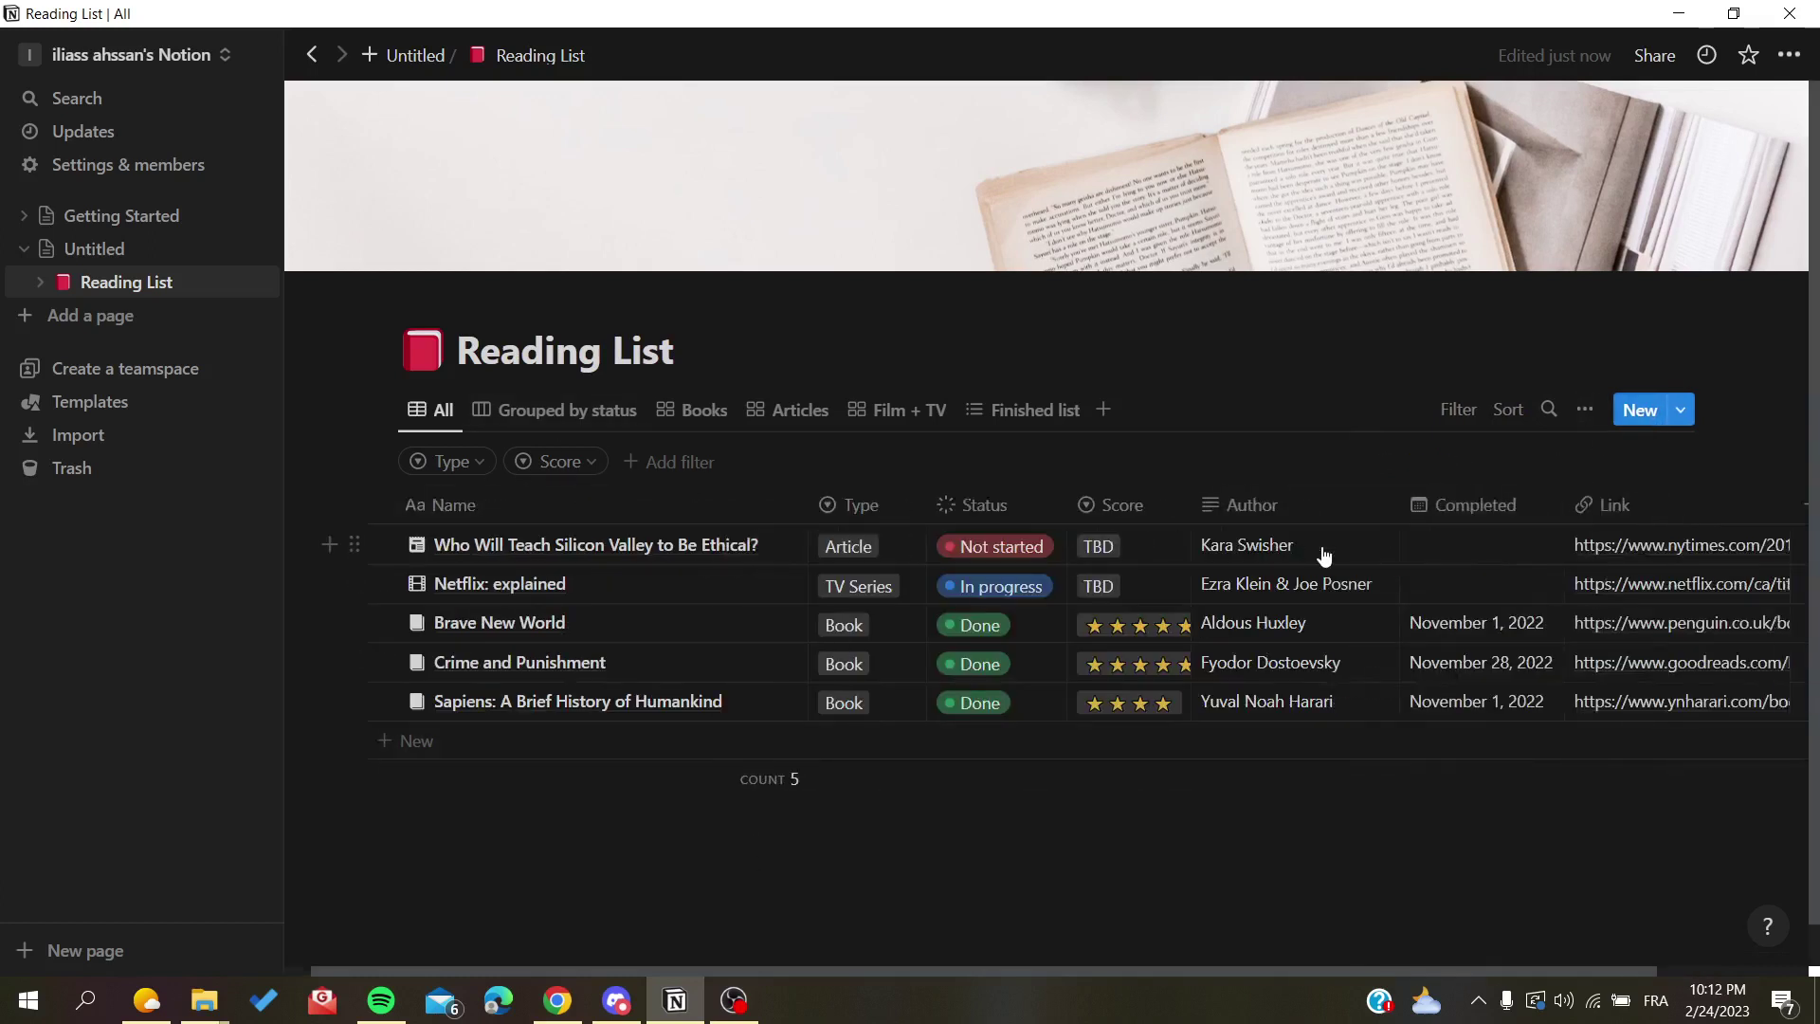
{"action": "scroll", "coordinate": [1320, 553], "scroll_direction": "right", "scroll_amount": 3}
Step: Change the first column header of the Reading List table from Name to Title
{"action": "scroll", "coordinate": [1076, 711], "scroll_direction": "left", "scroll_amount": 3}
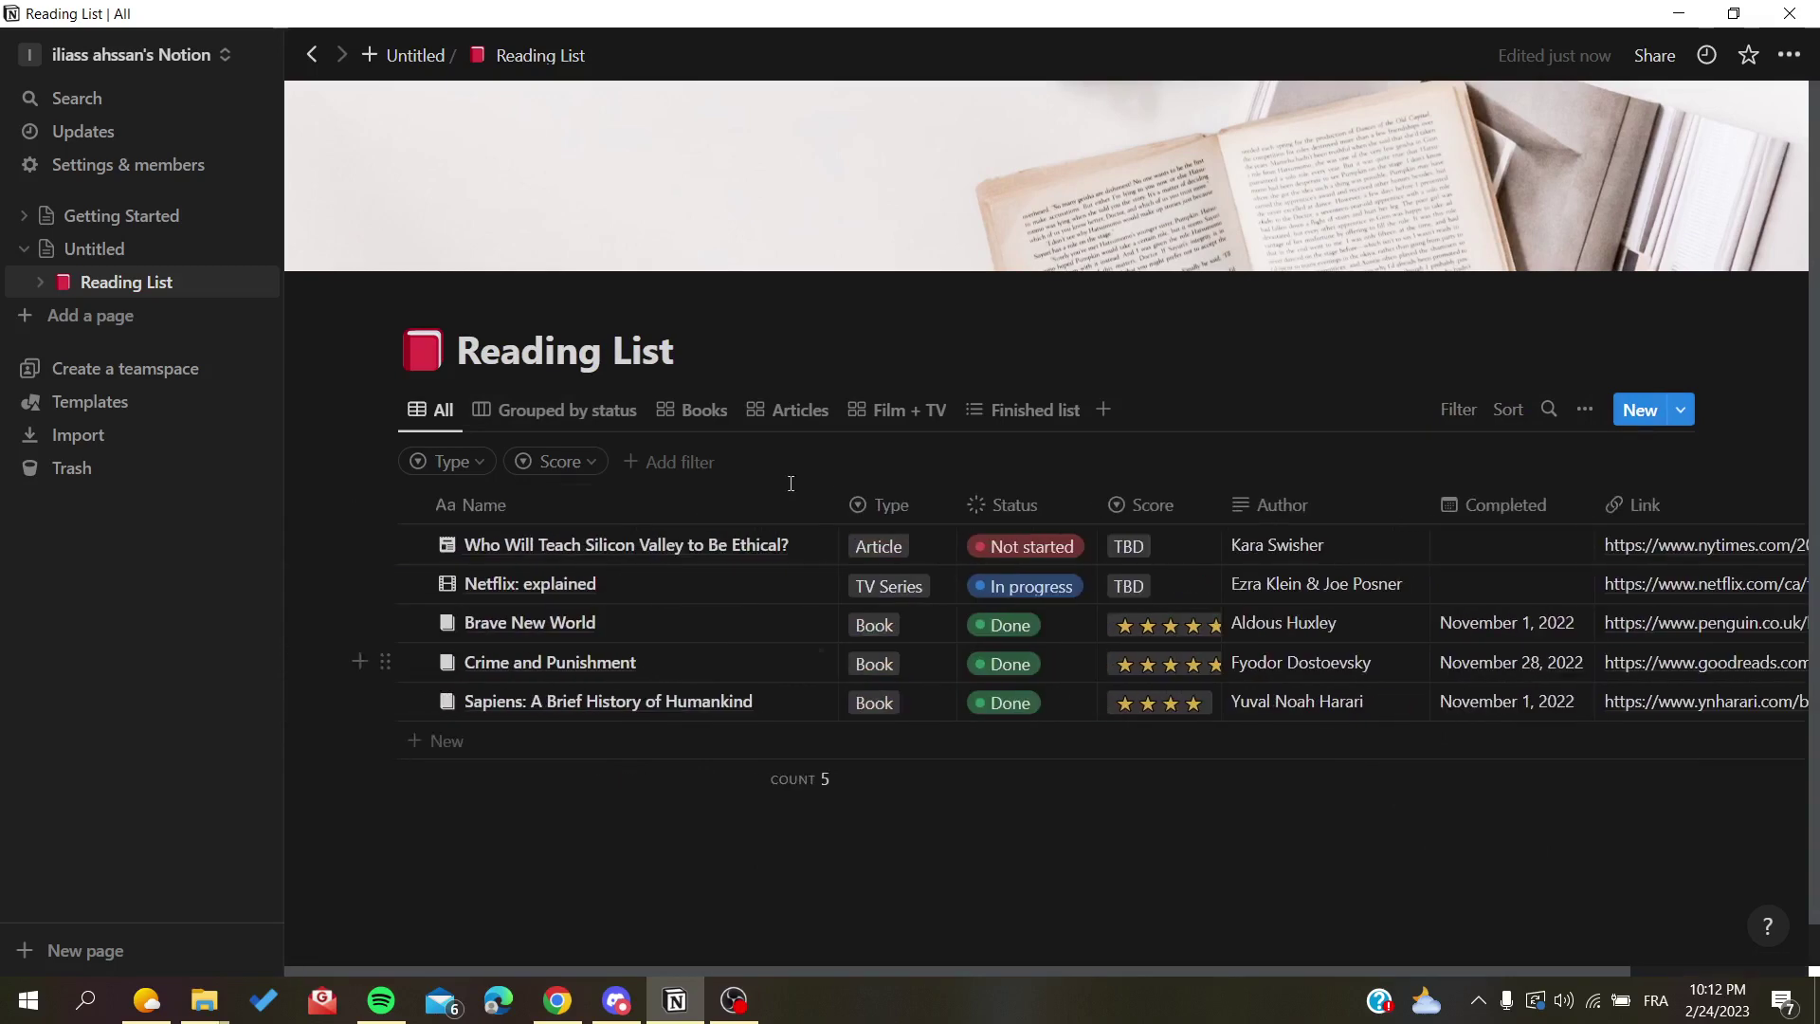
{"action": "left_click", "coordinate": [691, 521]}
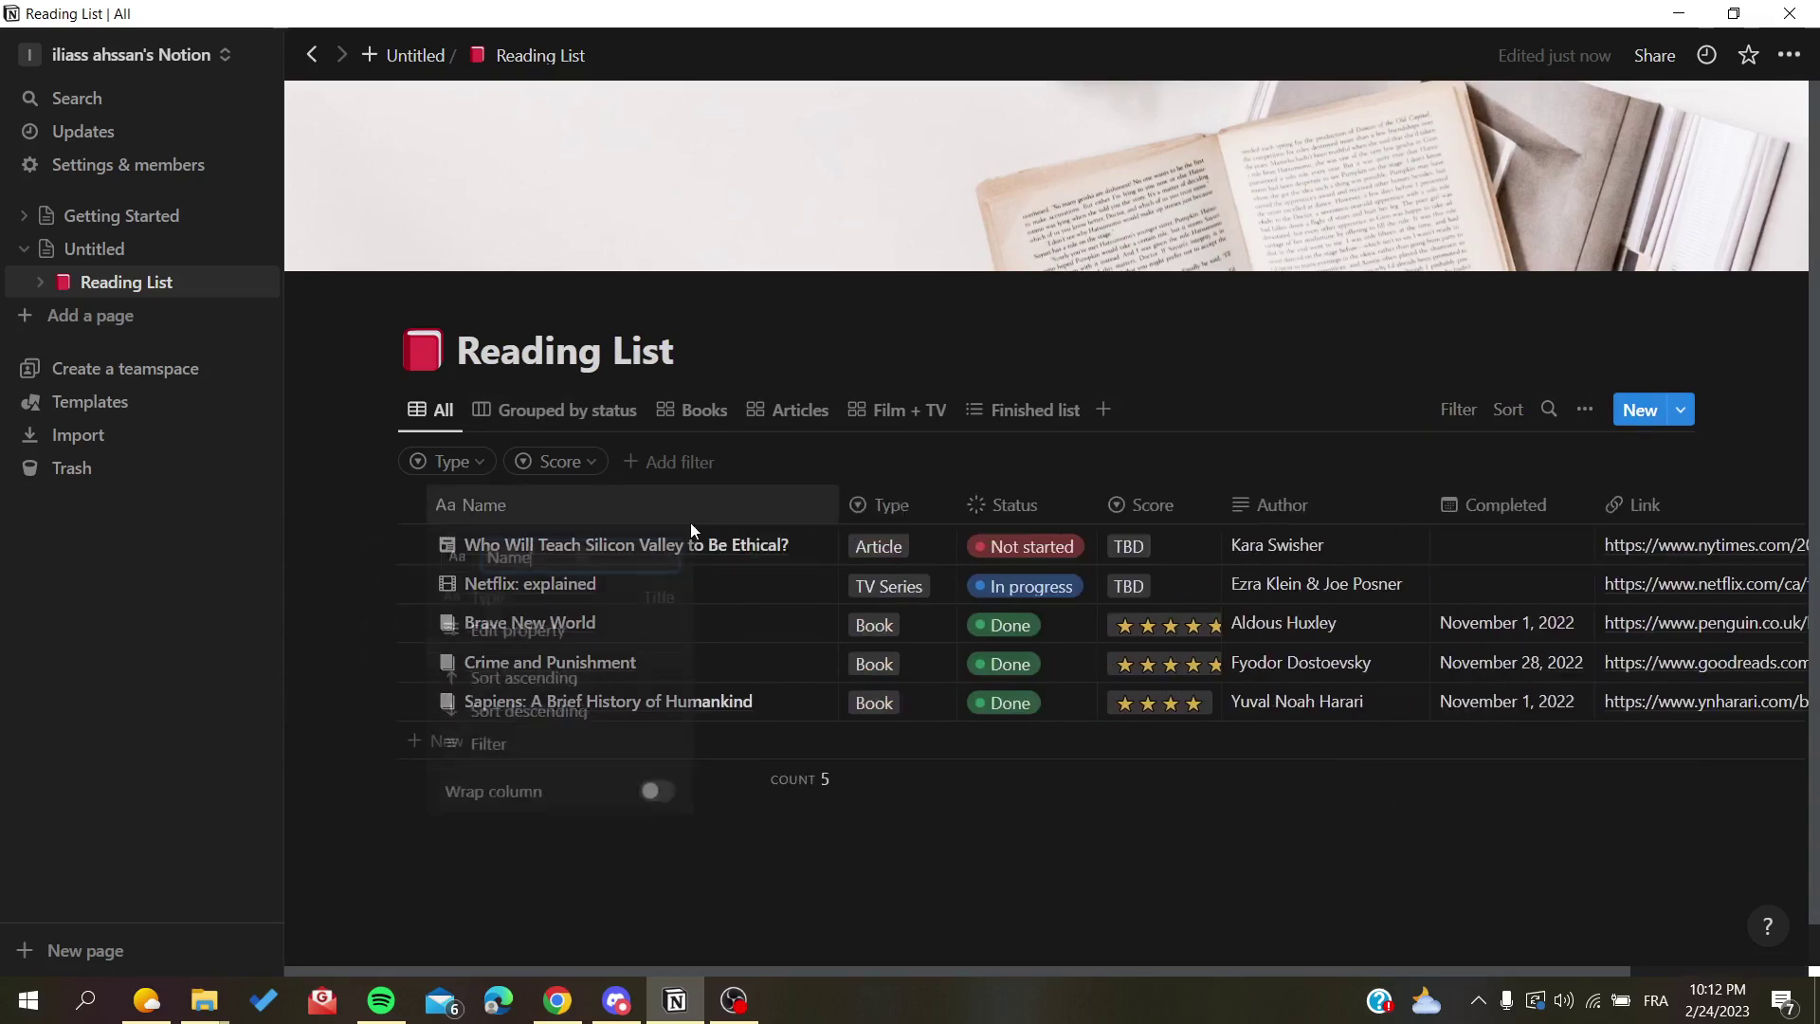
{"action": "left_click", "coordinate": [580, 505]}
{"action": "left_click", "coordinate": [580, 505]}
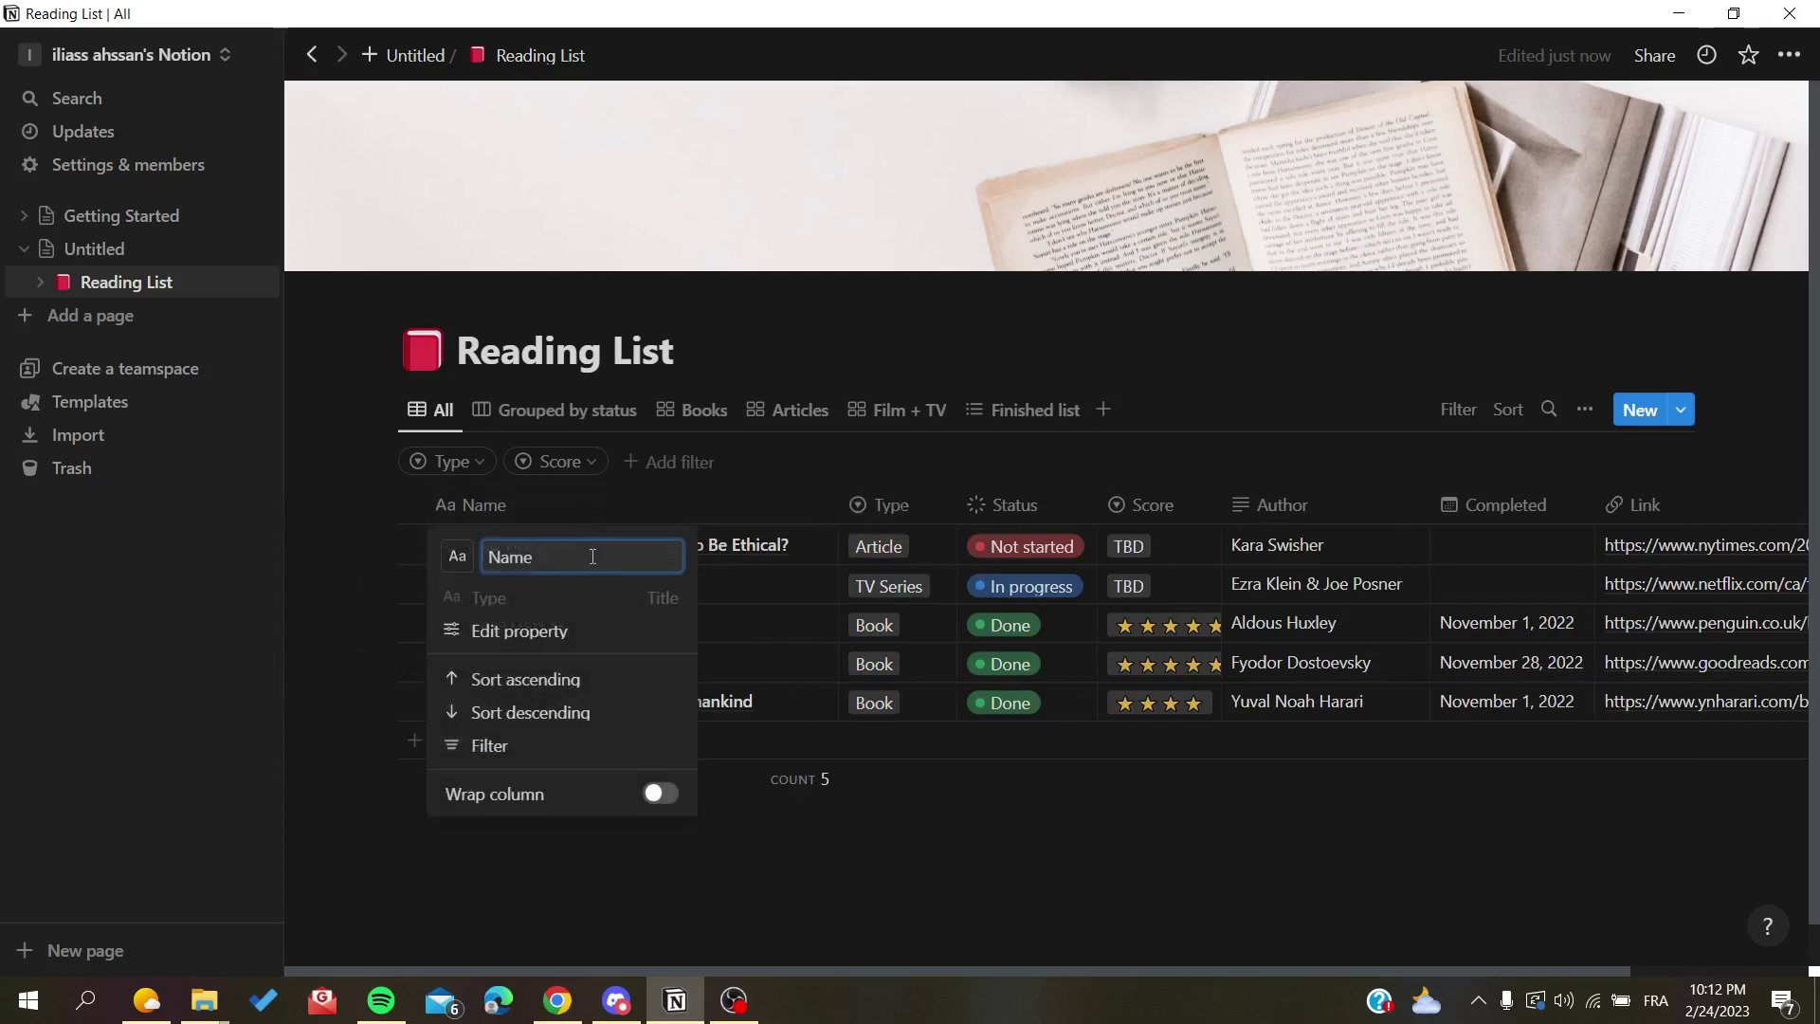
{"action": "left_click_drag", "start_coordinate": [535, 557], "coordinate": [471, 560]}
{"action": "type", "text": "Title"}
{"action": "key", "text": "Return"}
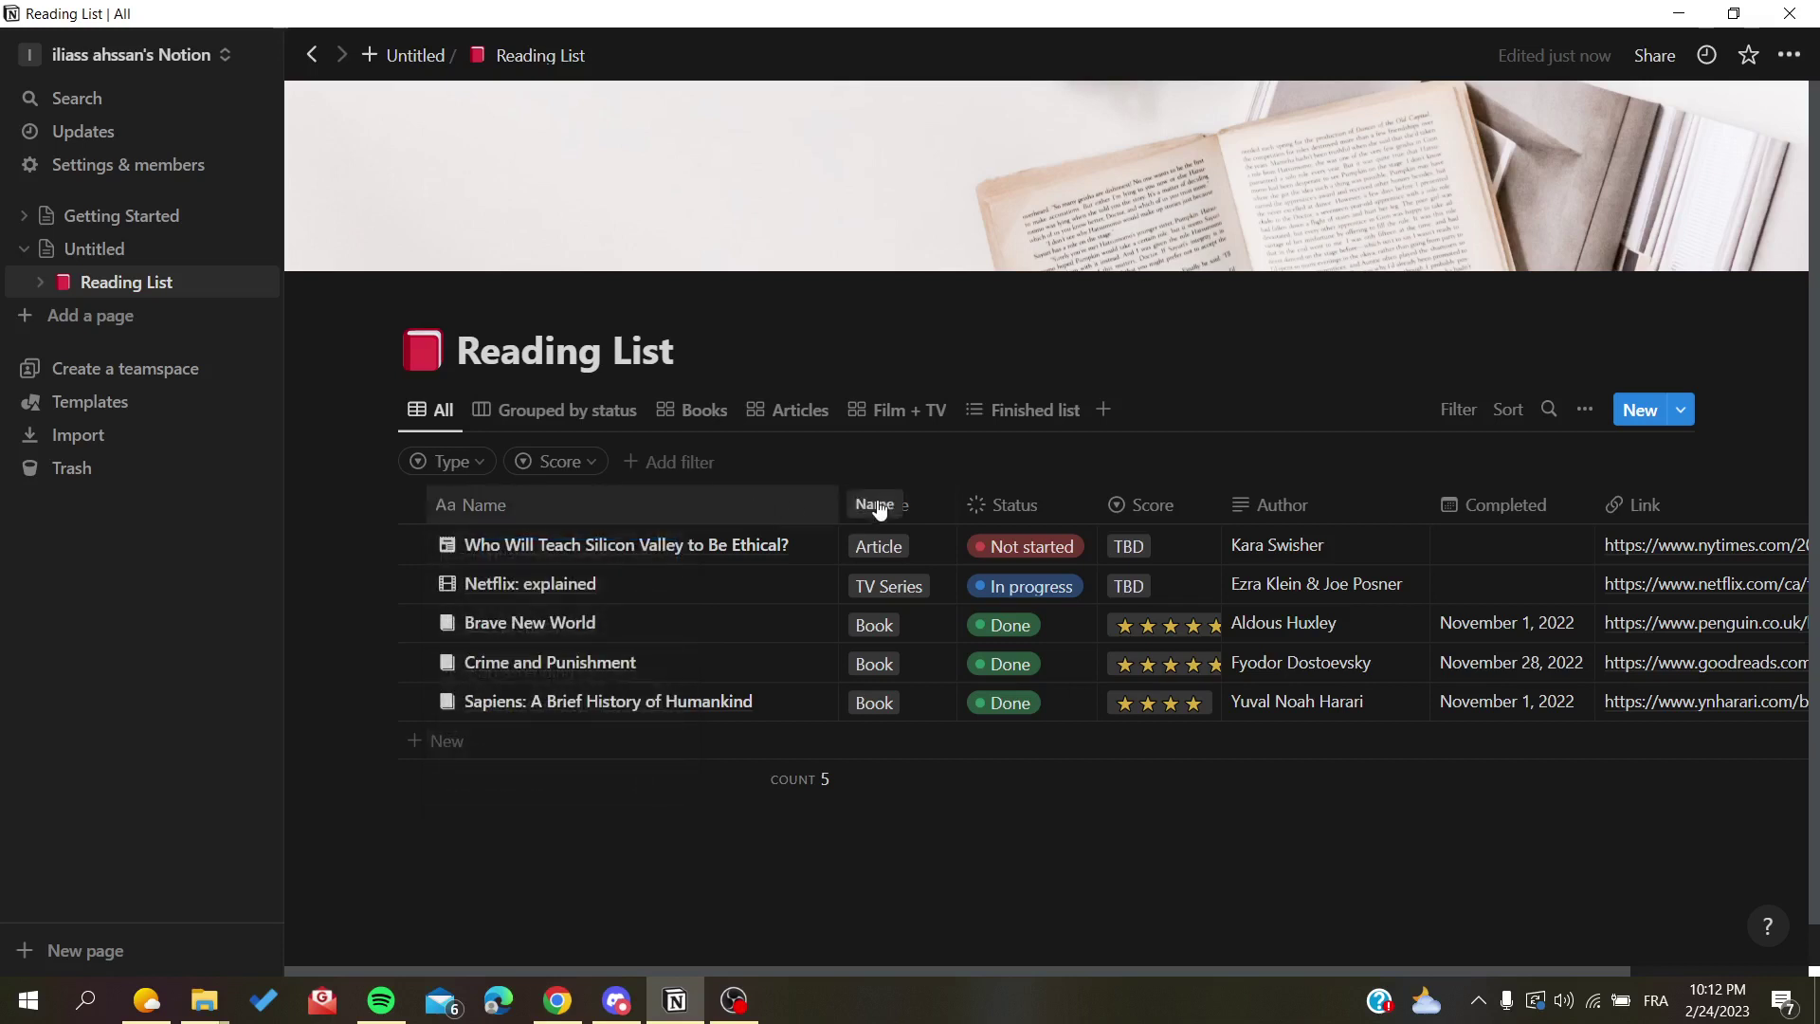
{"action": "left_click", "coordinate": [887, 507]}
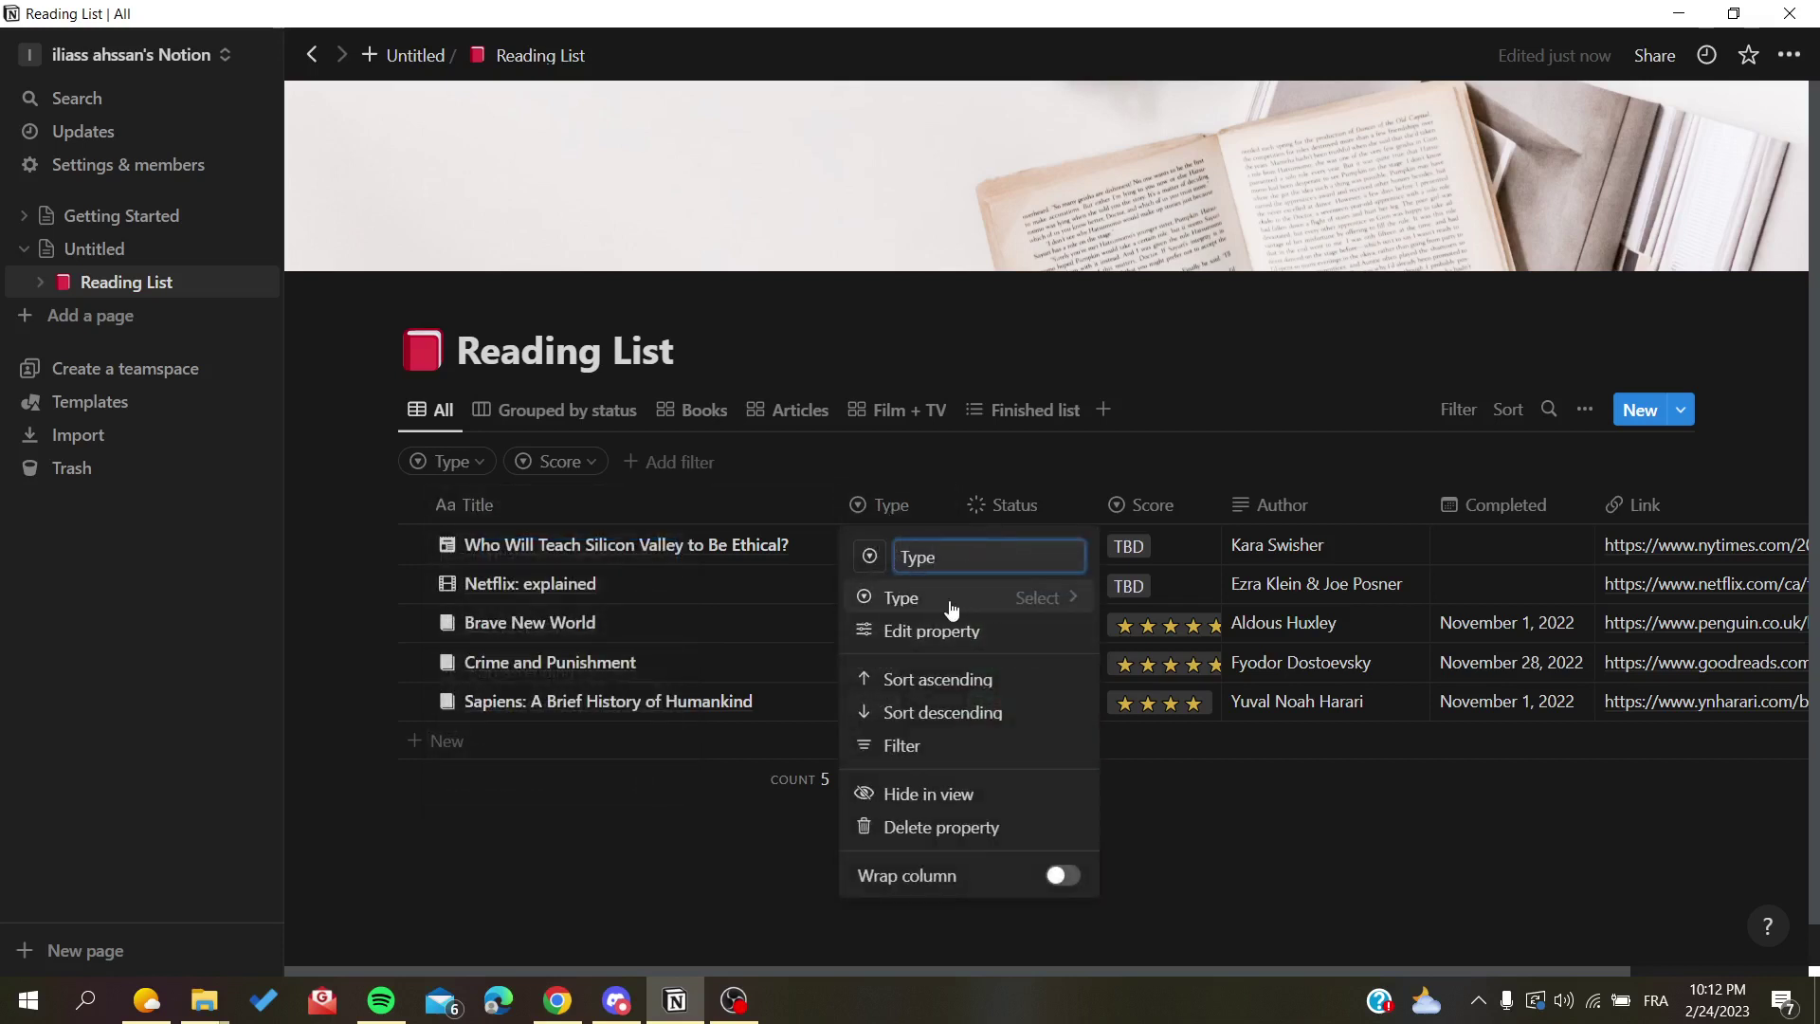
Step: Inspect the Type column's select options and its list of property types
{"action": "left_click", "coordinate": [874, 507]}
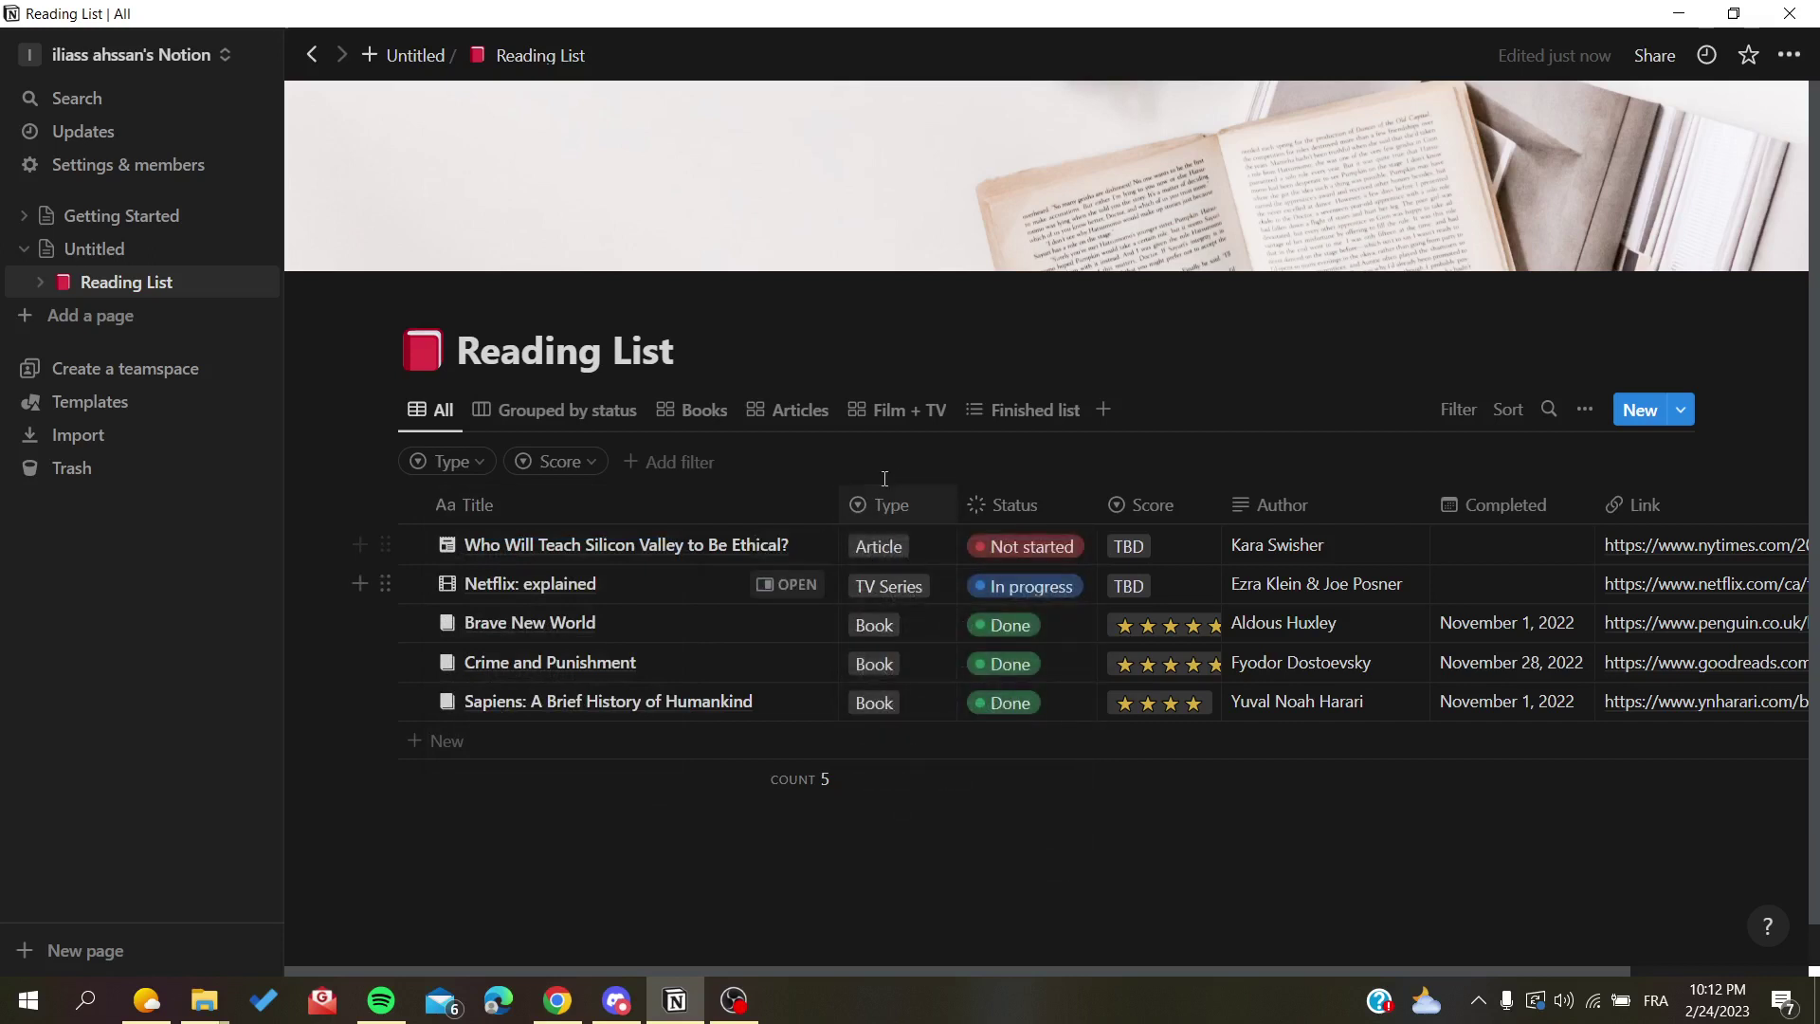
{"action": "left_click", "coordinate": [873, 550]}
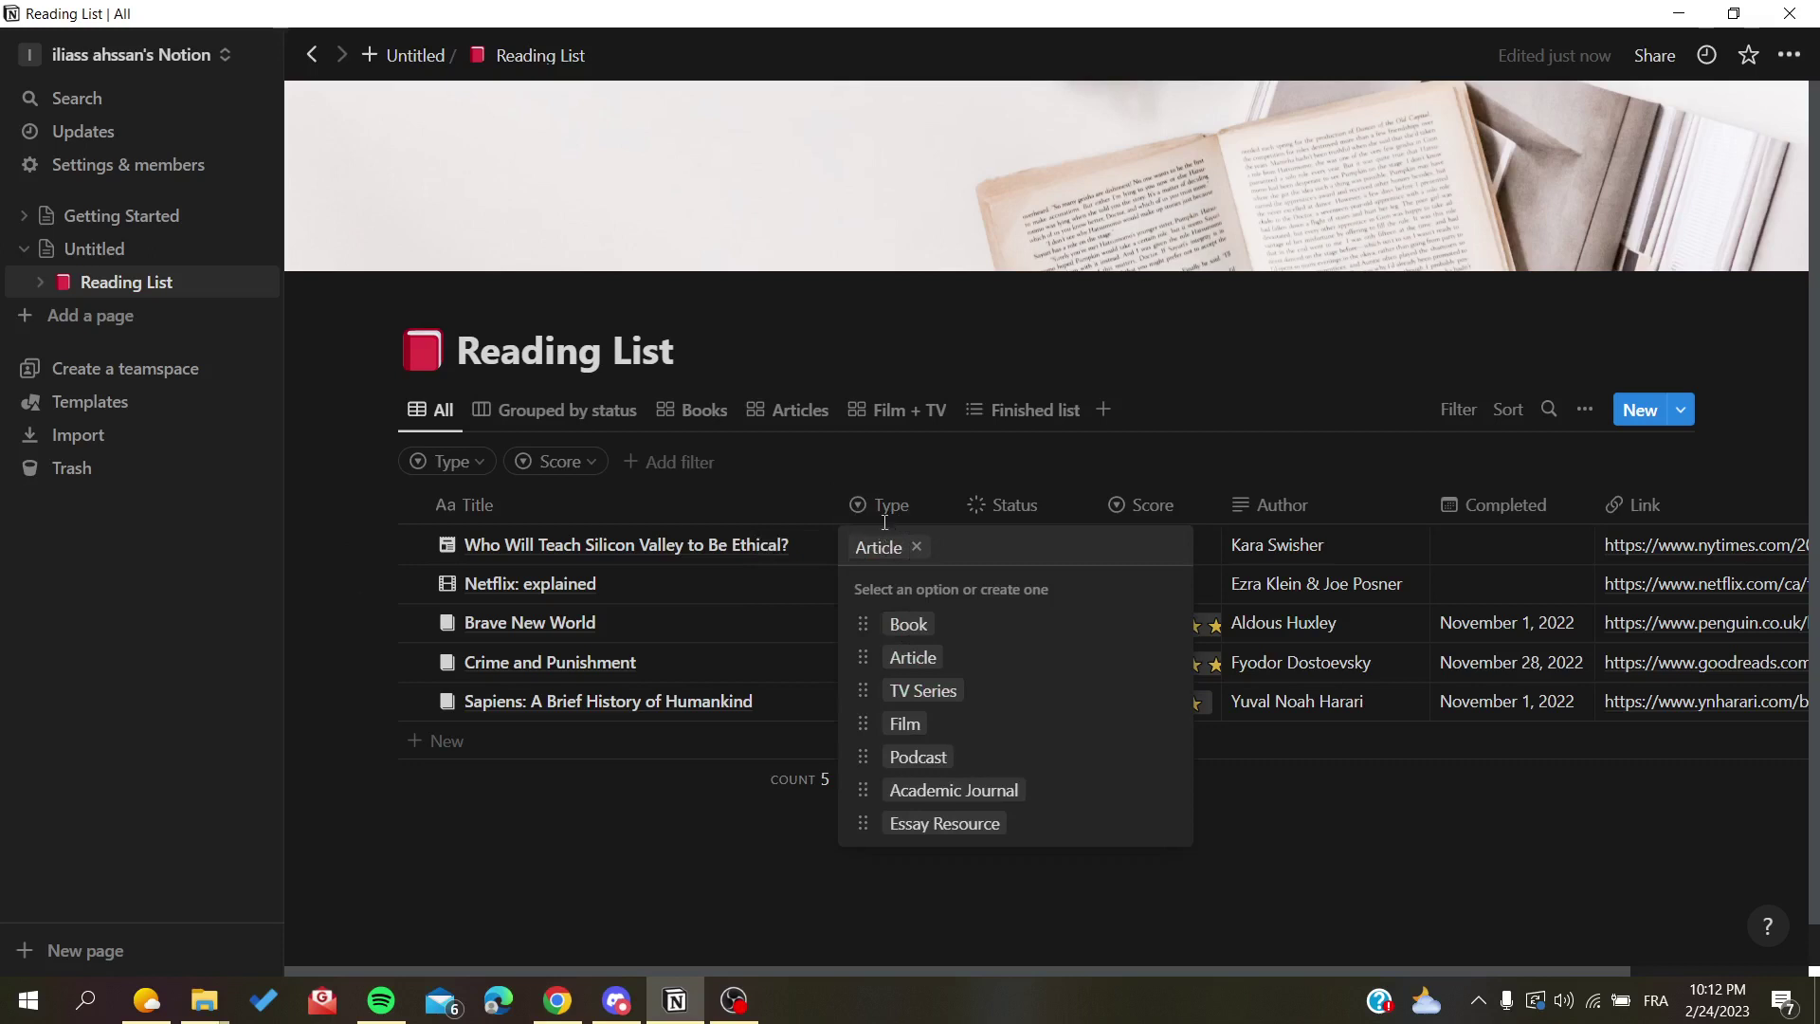
{"action": "left_click", "coordinate": [887, 520]}
{"action": "left_click", "coordinate": [890, 503]}
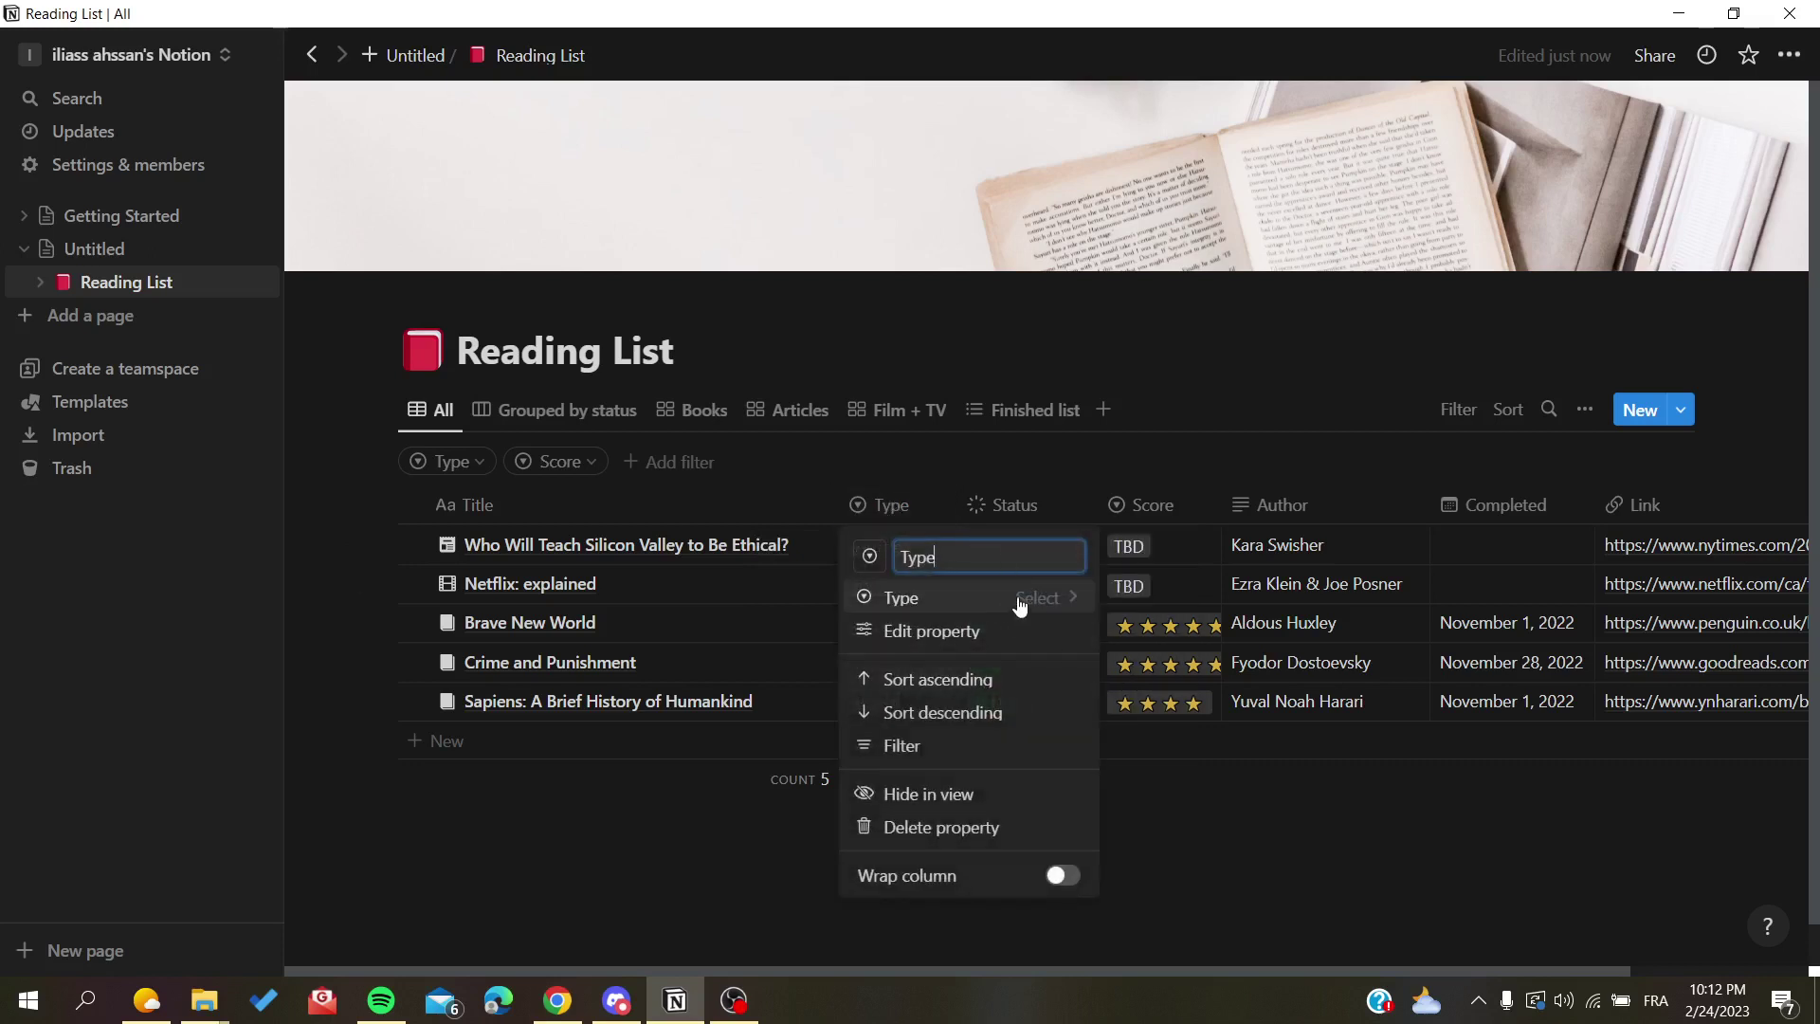
{"action": "left_click", "coordinate": [976, 599]}
{"action": "left_click", "coordinate": [1197, 908]}
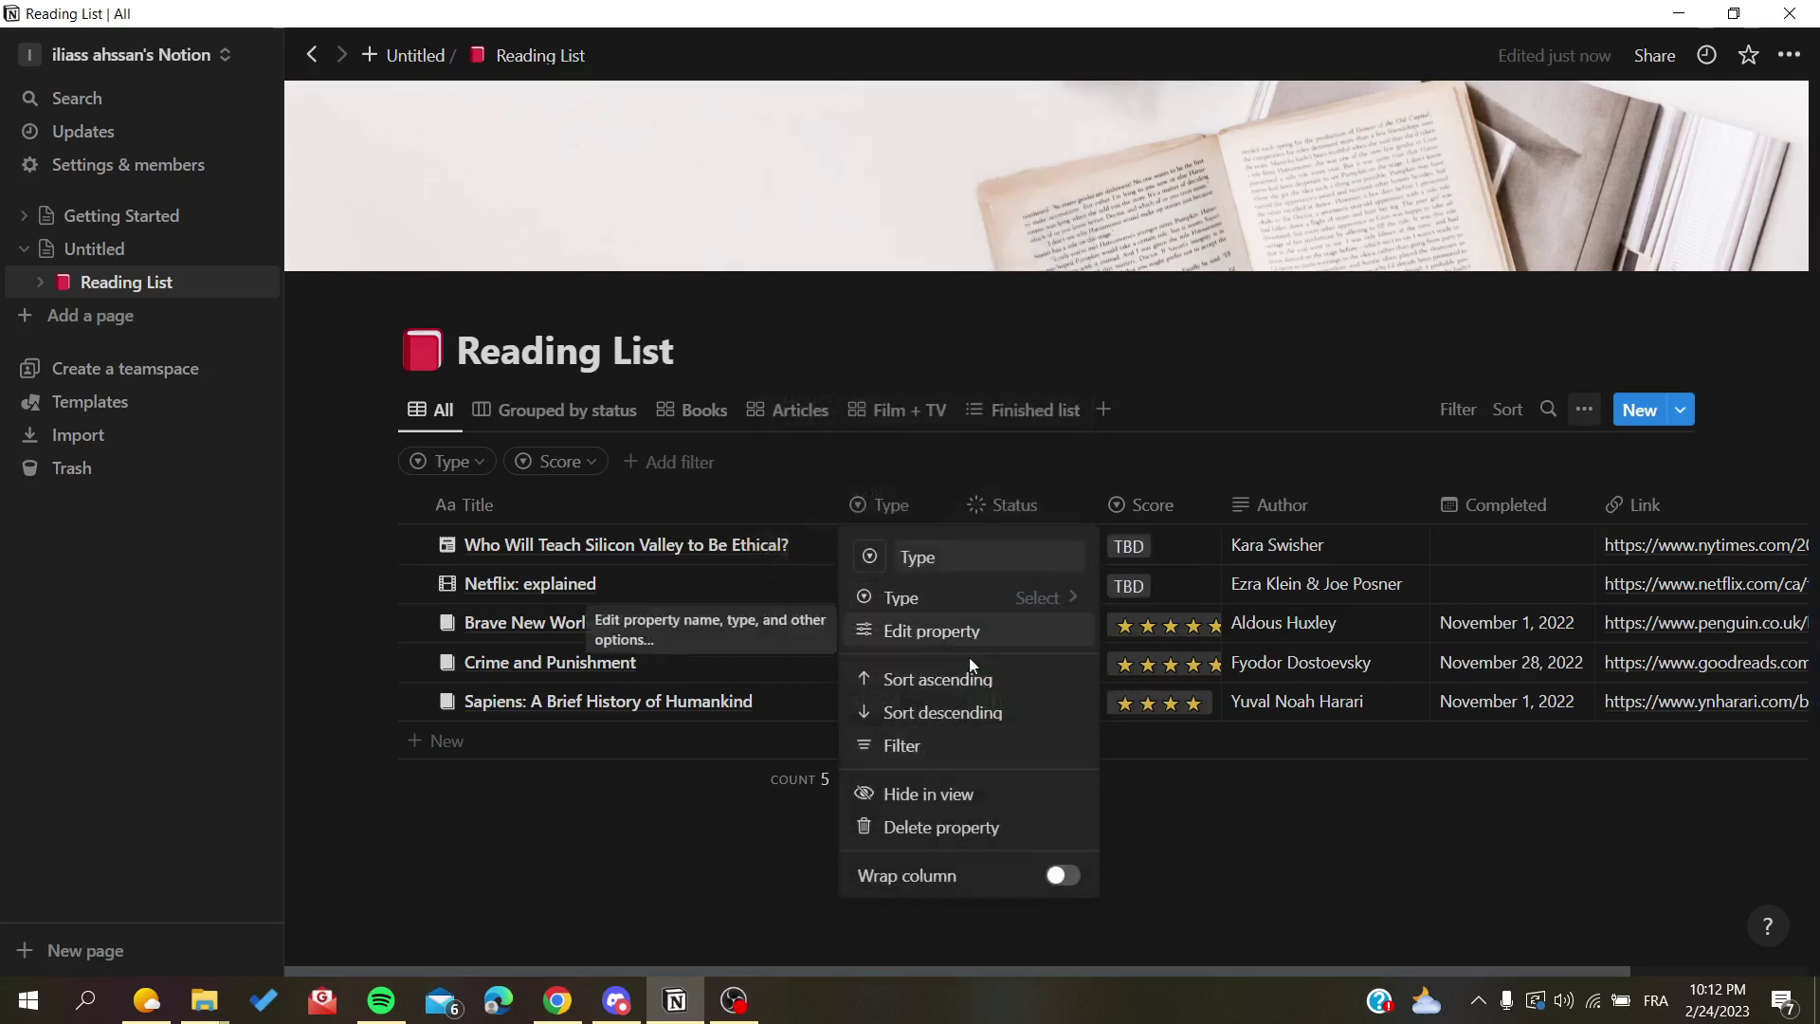
{"action": "left_click", "coordinate": [1117, 801]}
{"action": "left_click", "coordinate": [924, 593]}
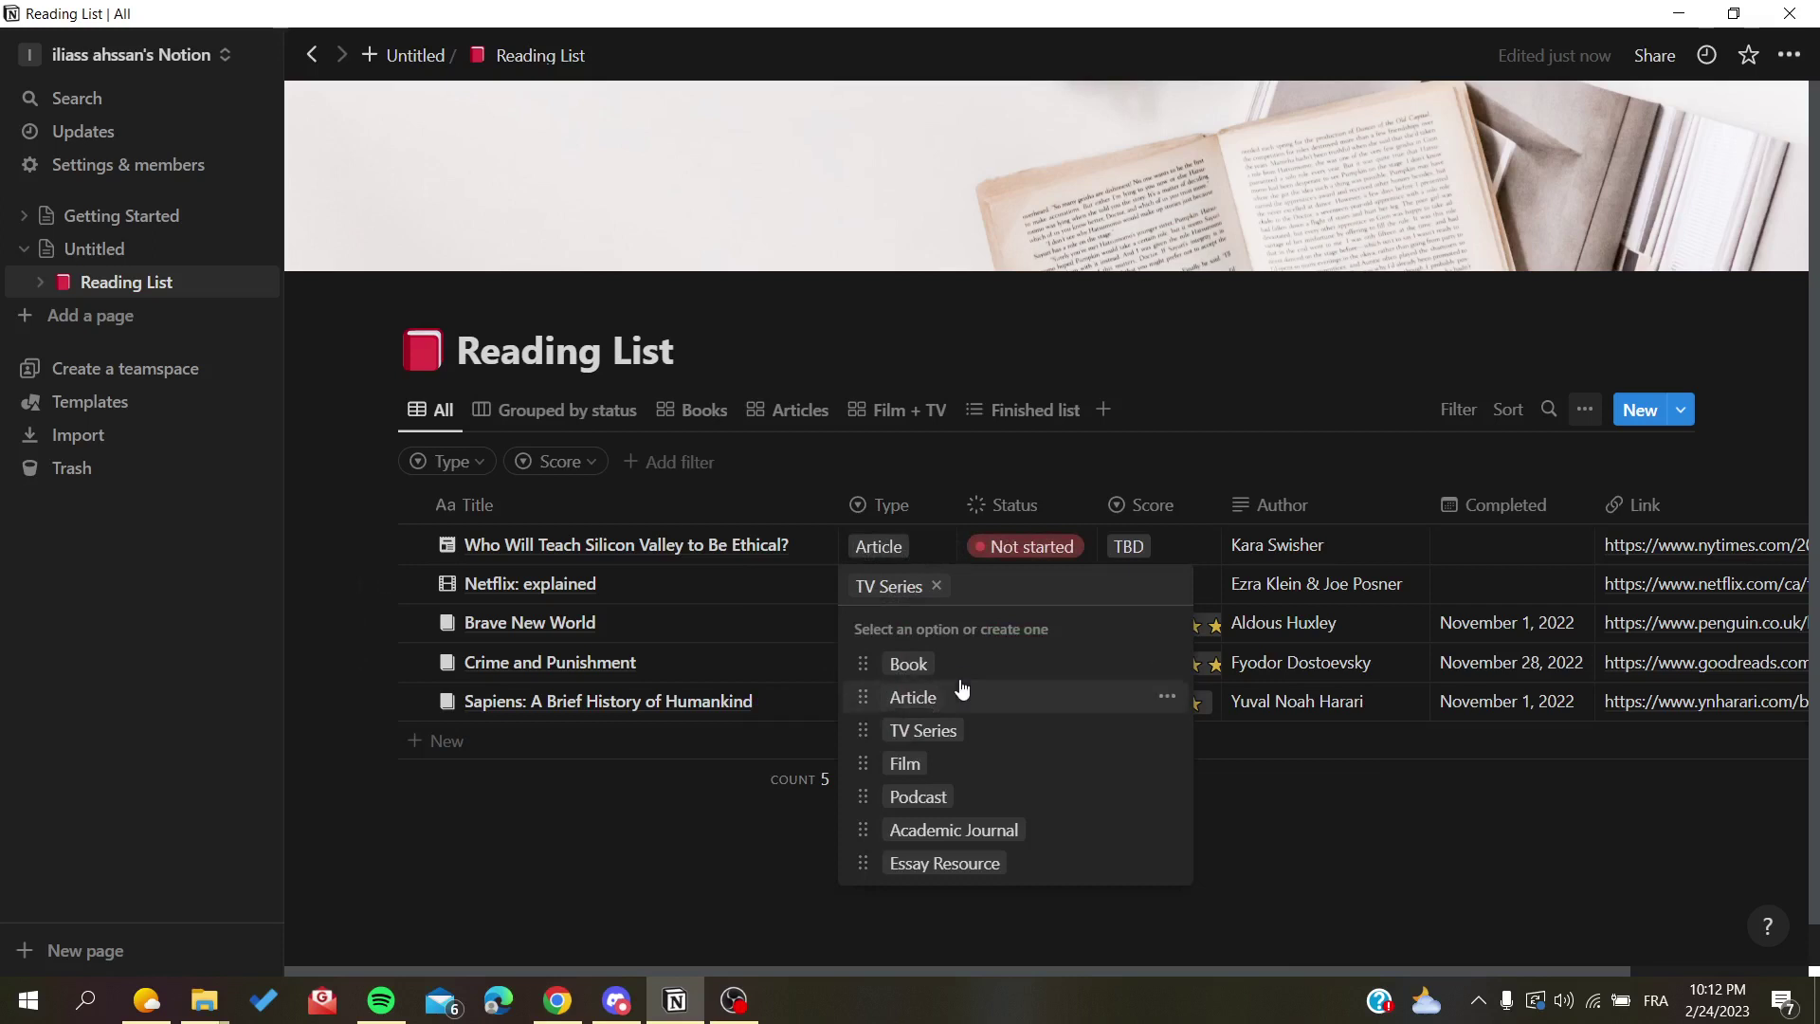
{"action": "key", "text": "Escape"}
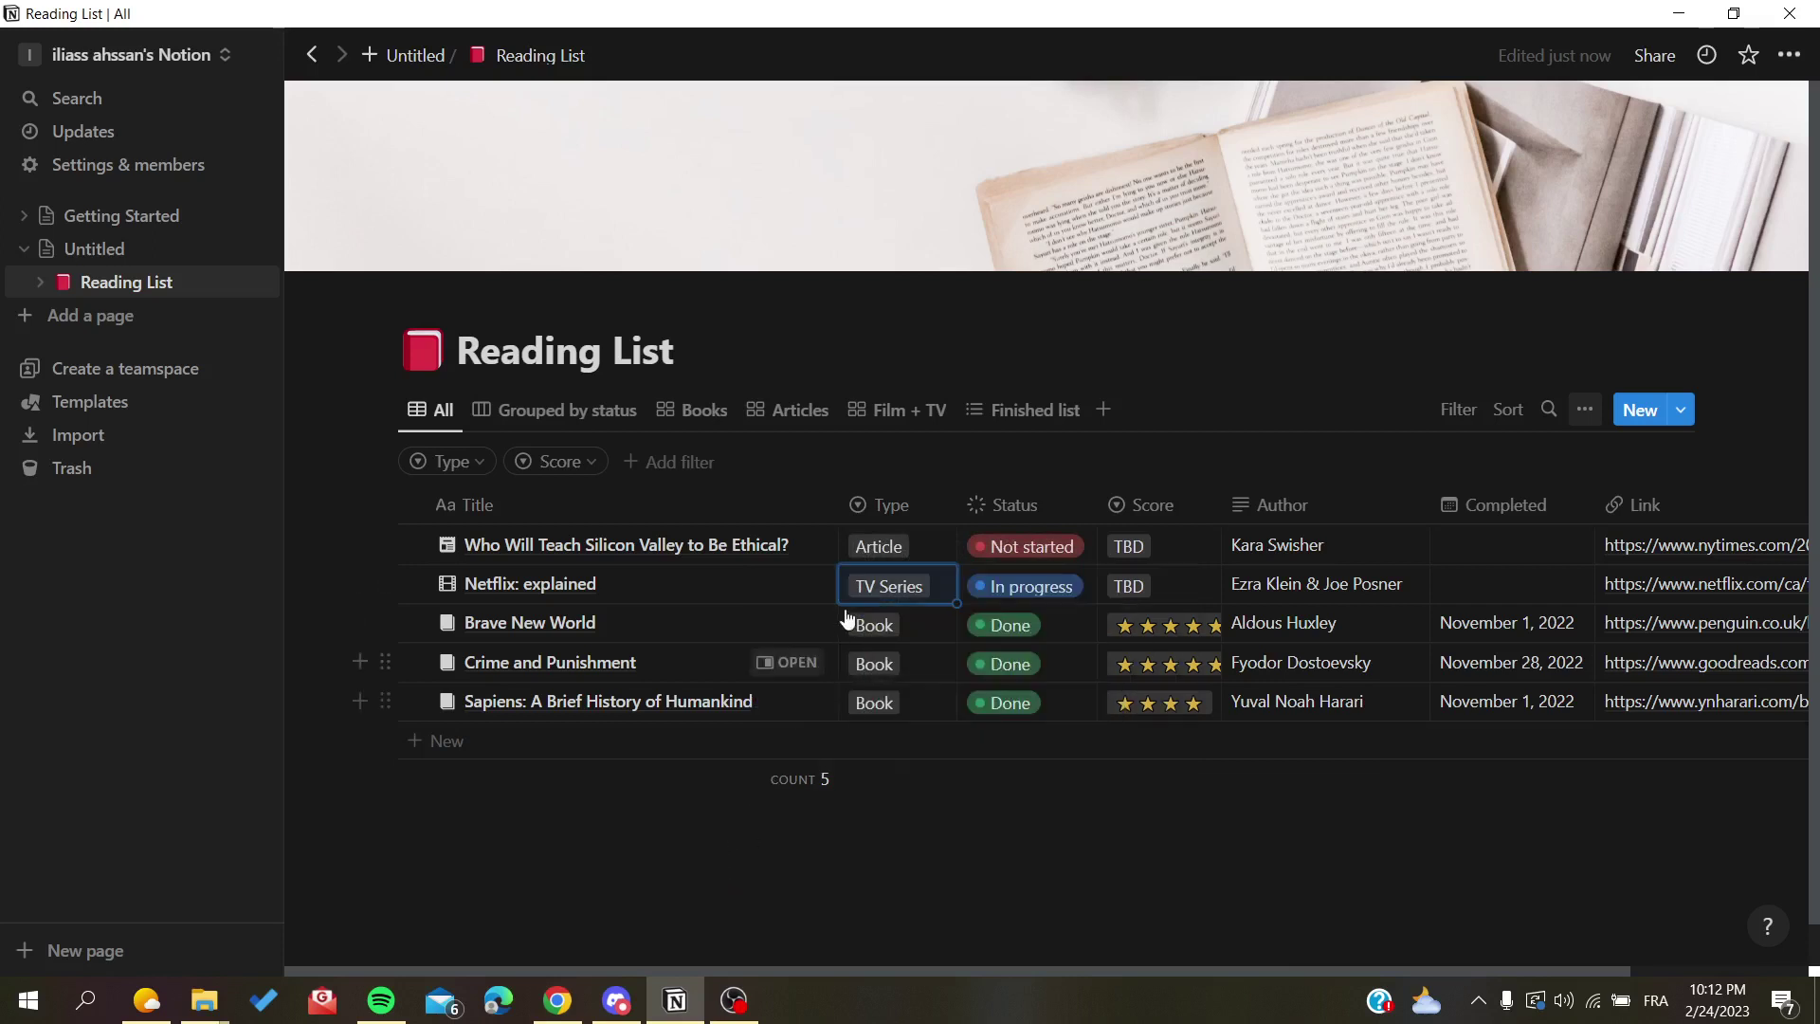
Step: Change the Type property to Text and check the first row's Article value
{"action": "left_click", "coordinate": [899, 503]}
{"action": "left_click", "coordinate": [971, 599]}
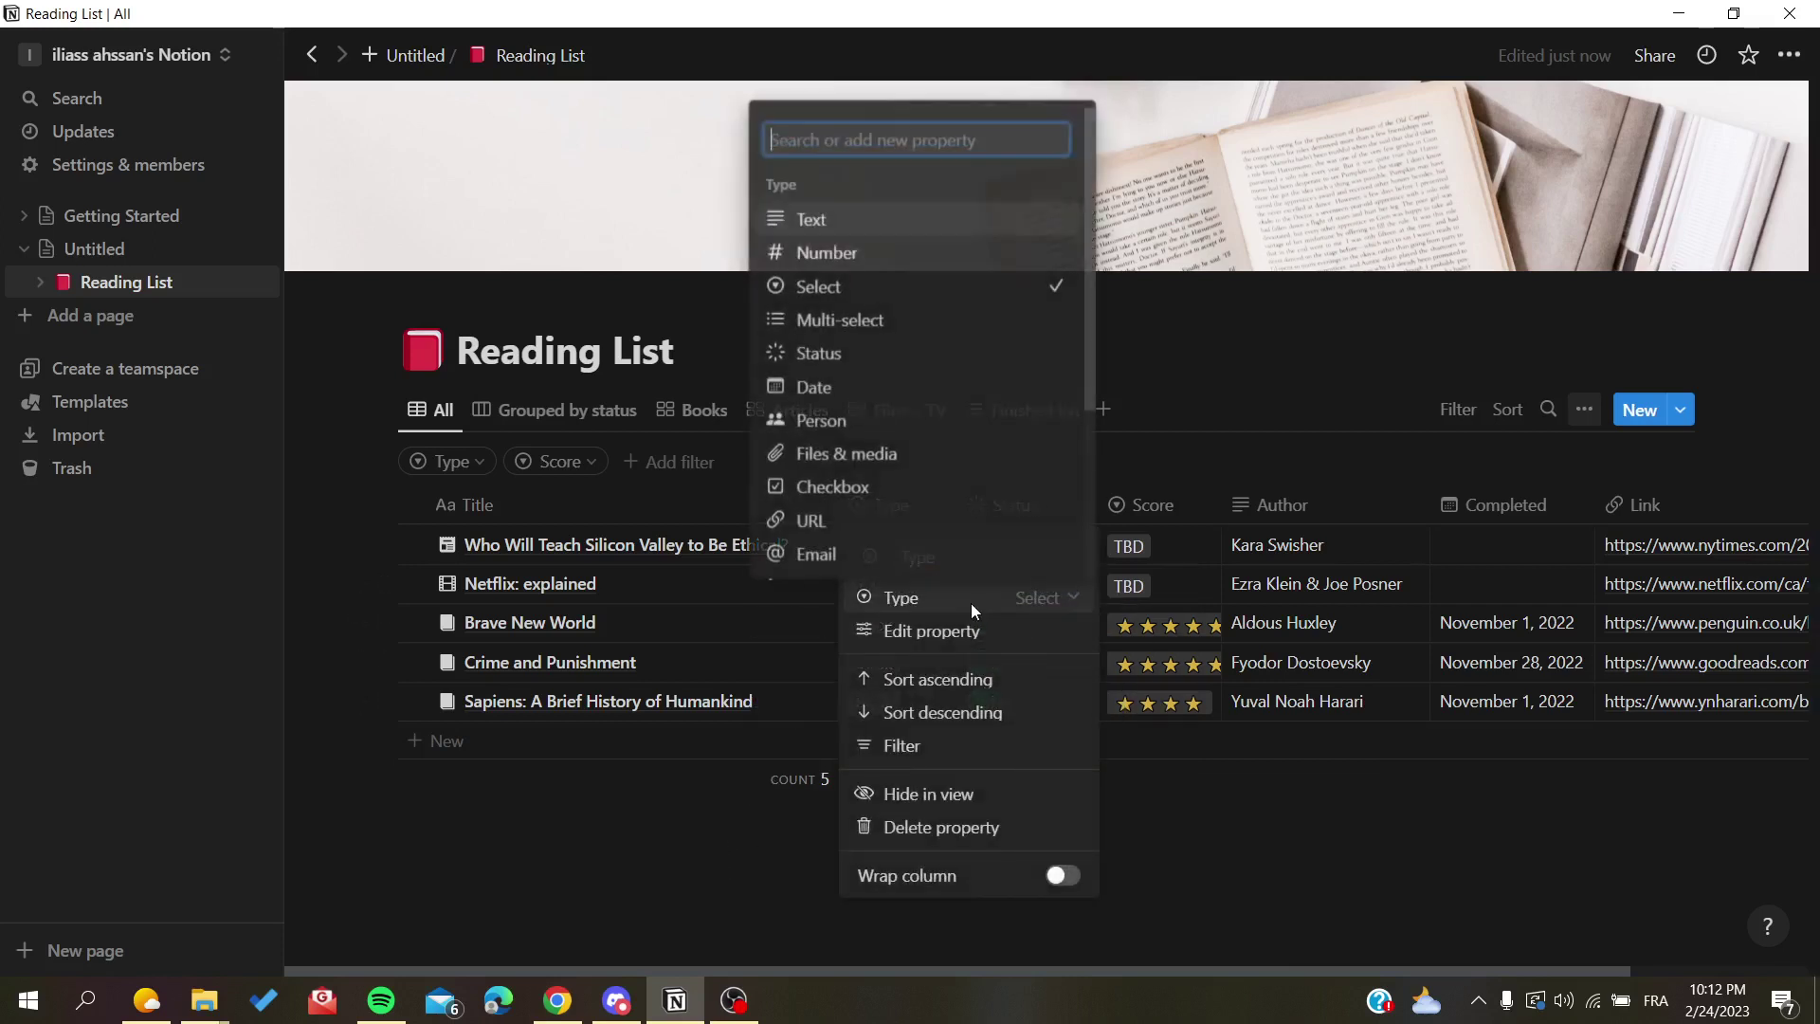
{"action": "left_click", "coordinate": [813, 223]}
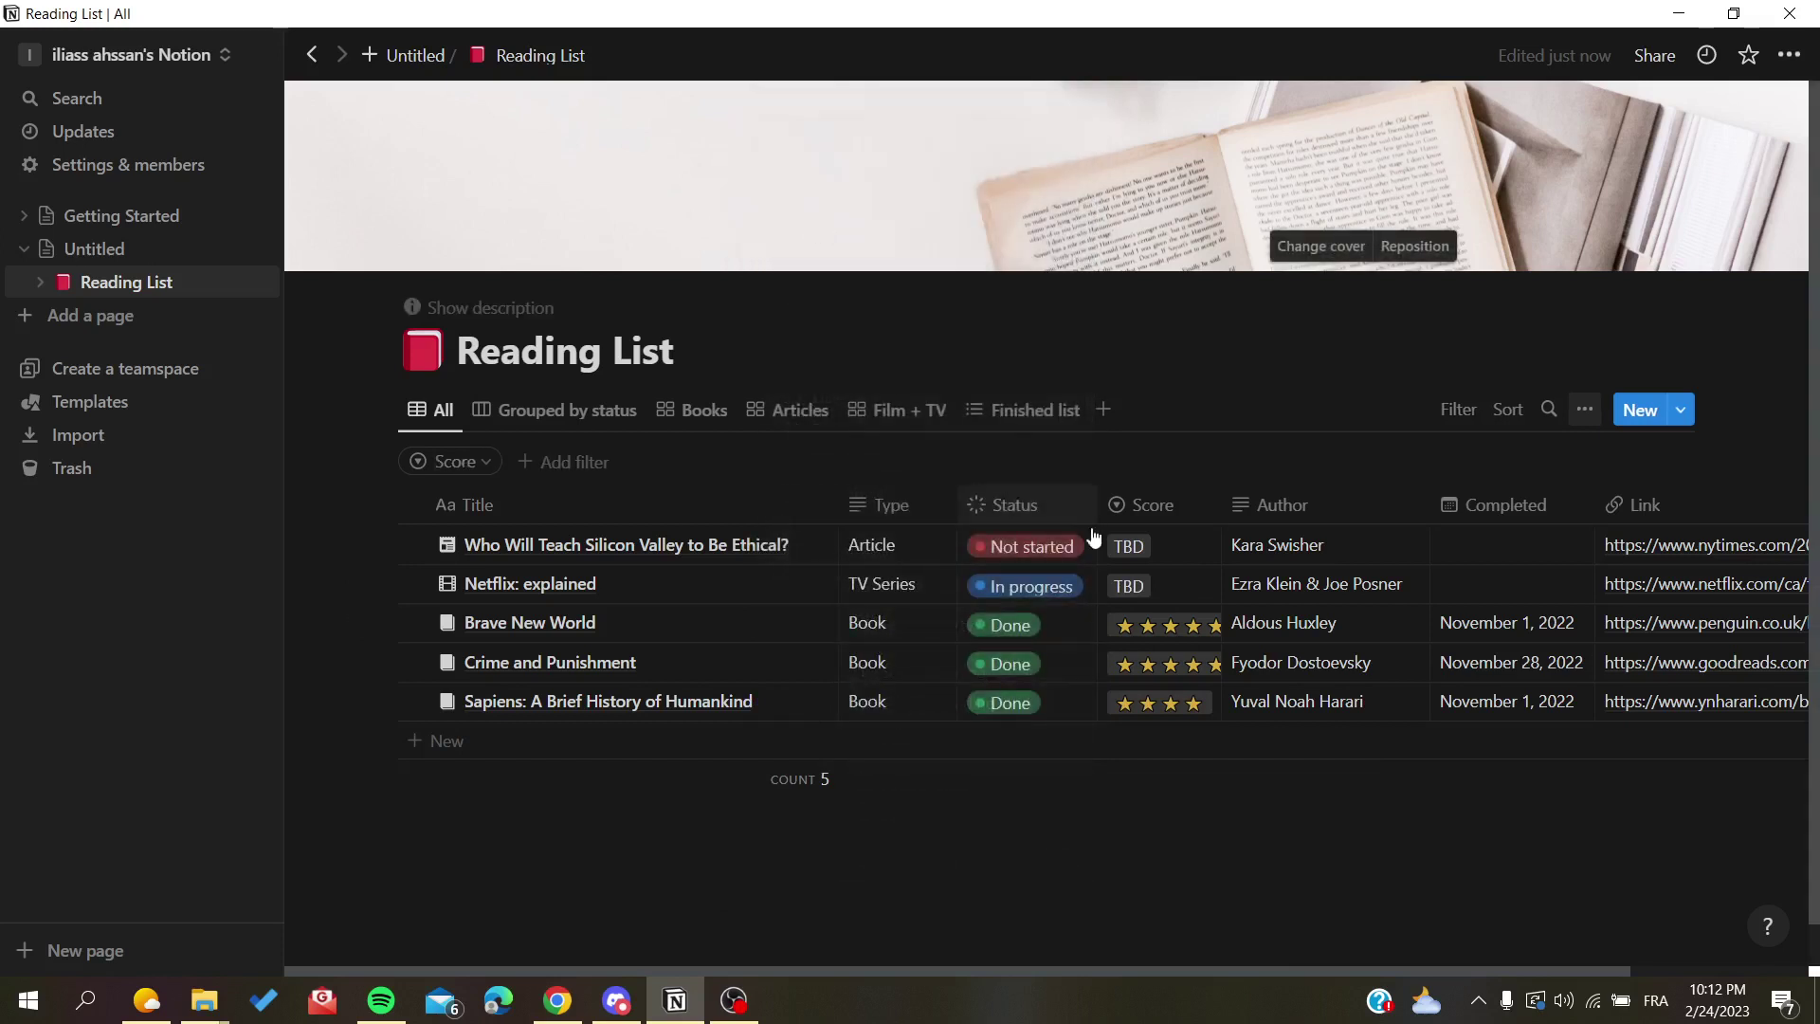
{"action": "left_click", "coordinate": [896, 548]}
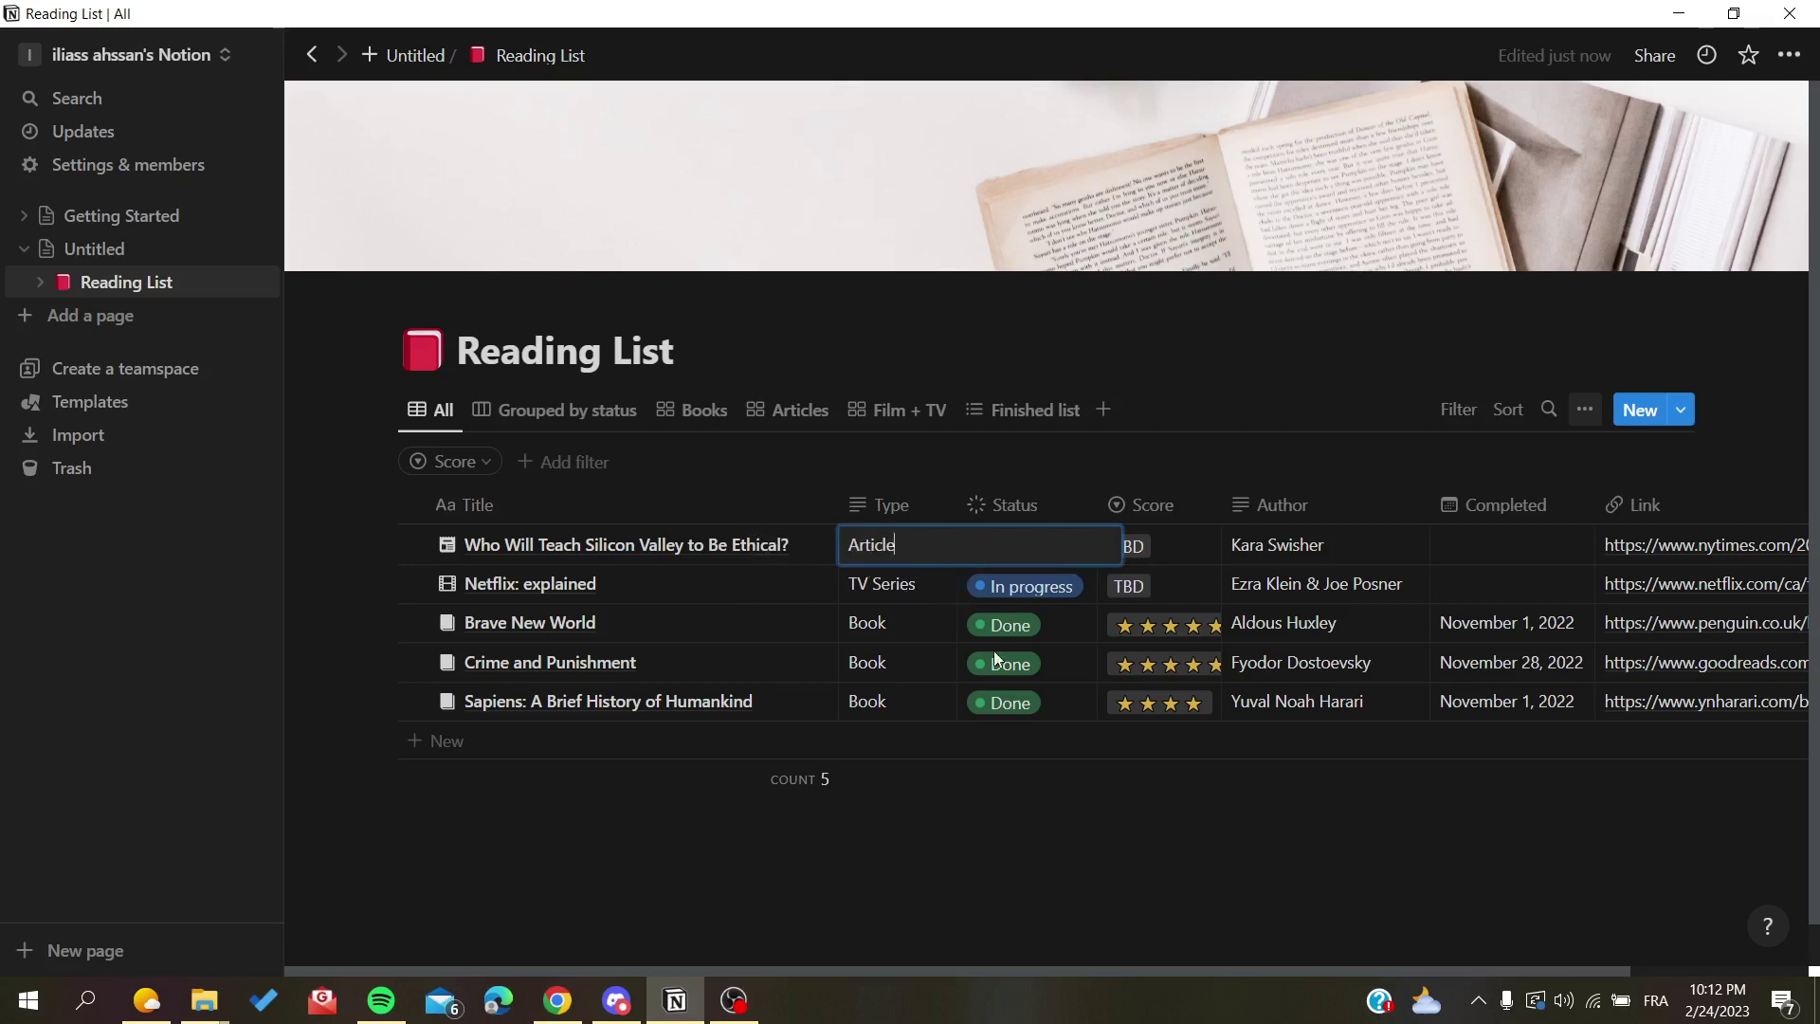
{"action": "key", "text": "Escape"}
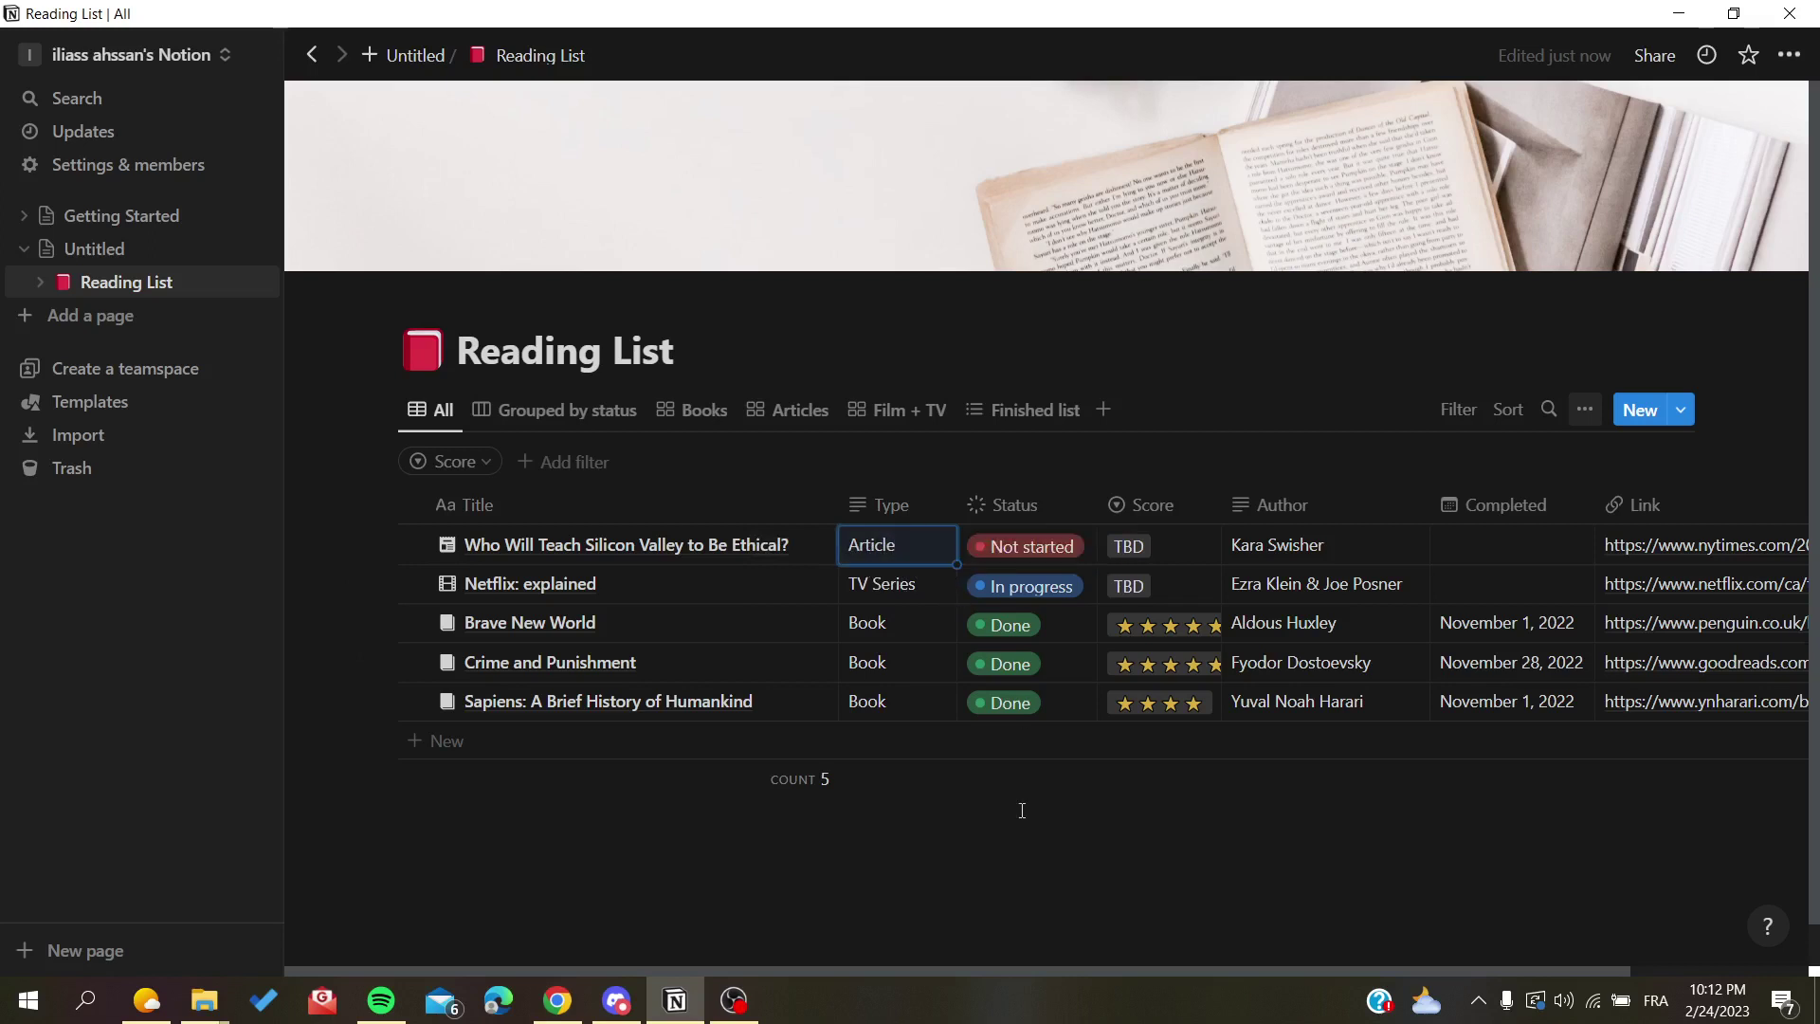
Step: Confirm Type is now Text and review the status options for the first and Netflix rows
{"action": "left_click", "coordinate": [1000, 553]}
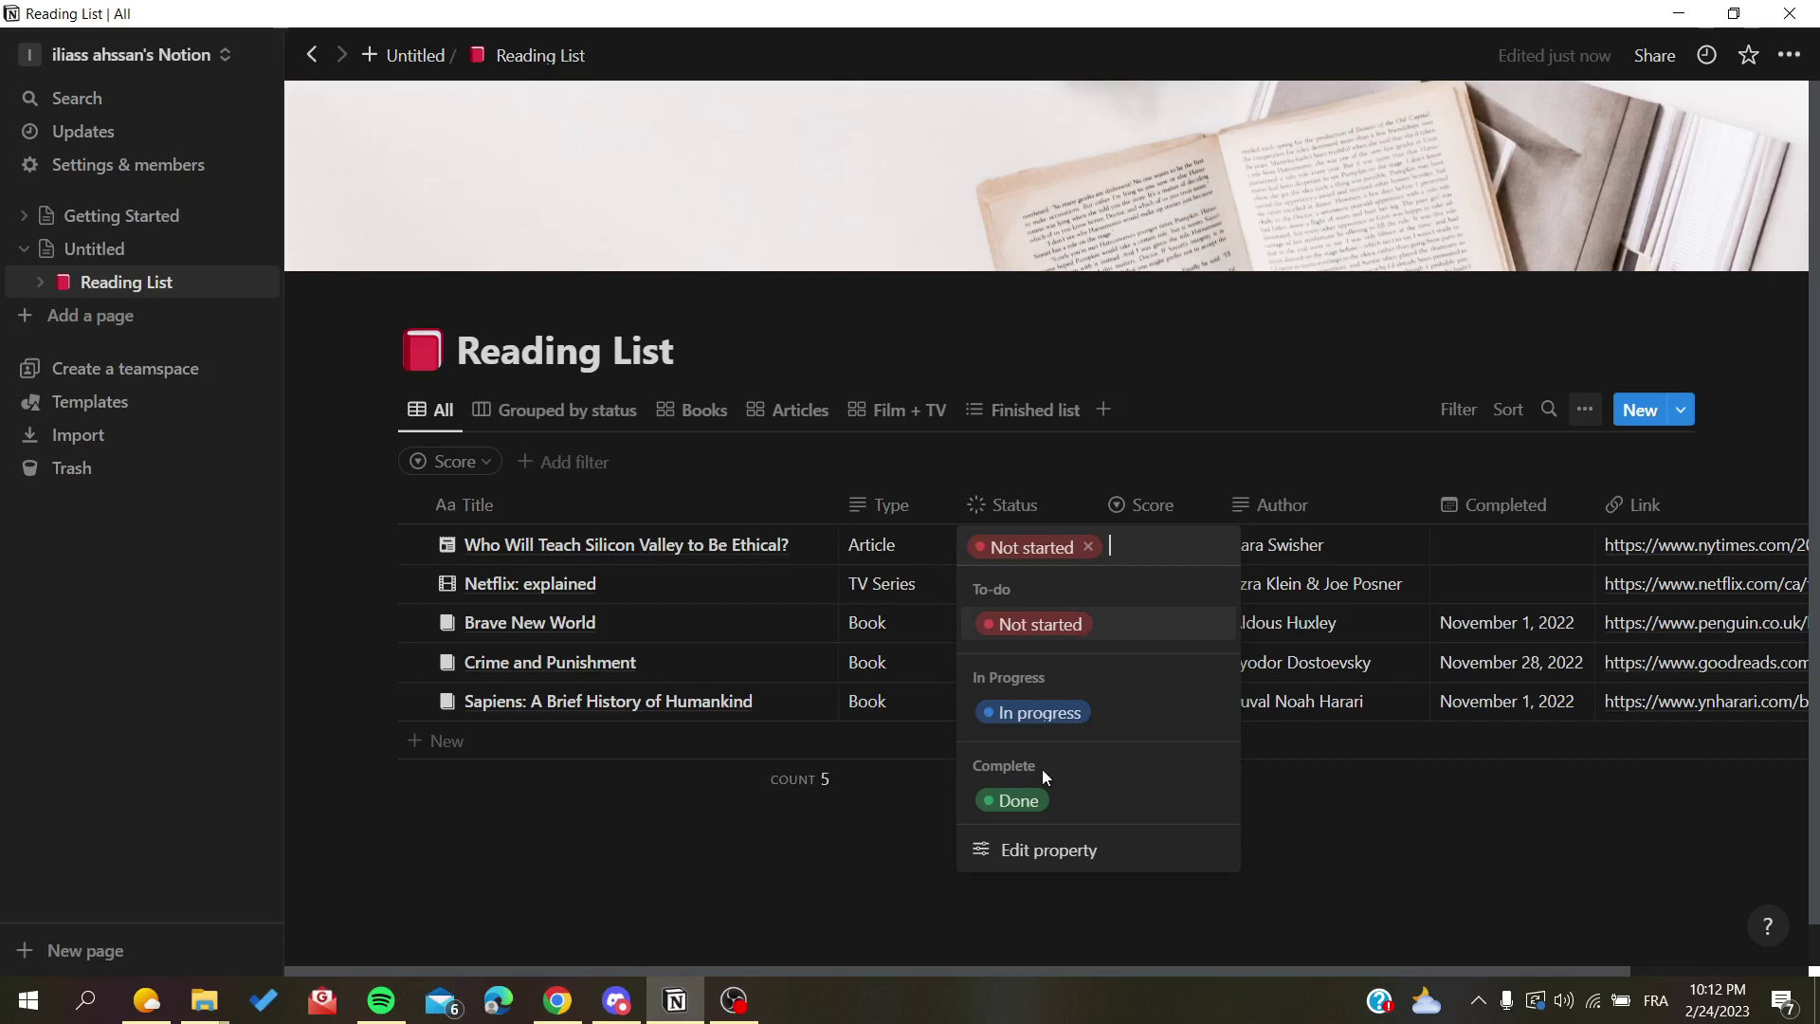
{"action": "left_click", "coordinate": [853, 503]}
{"action": "left_click", "coordinate": [867, 509]}
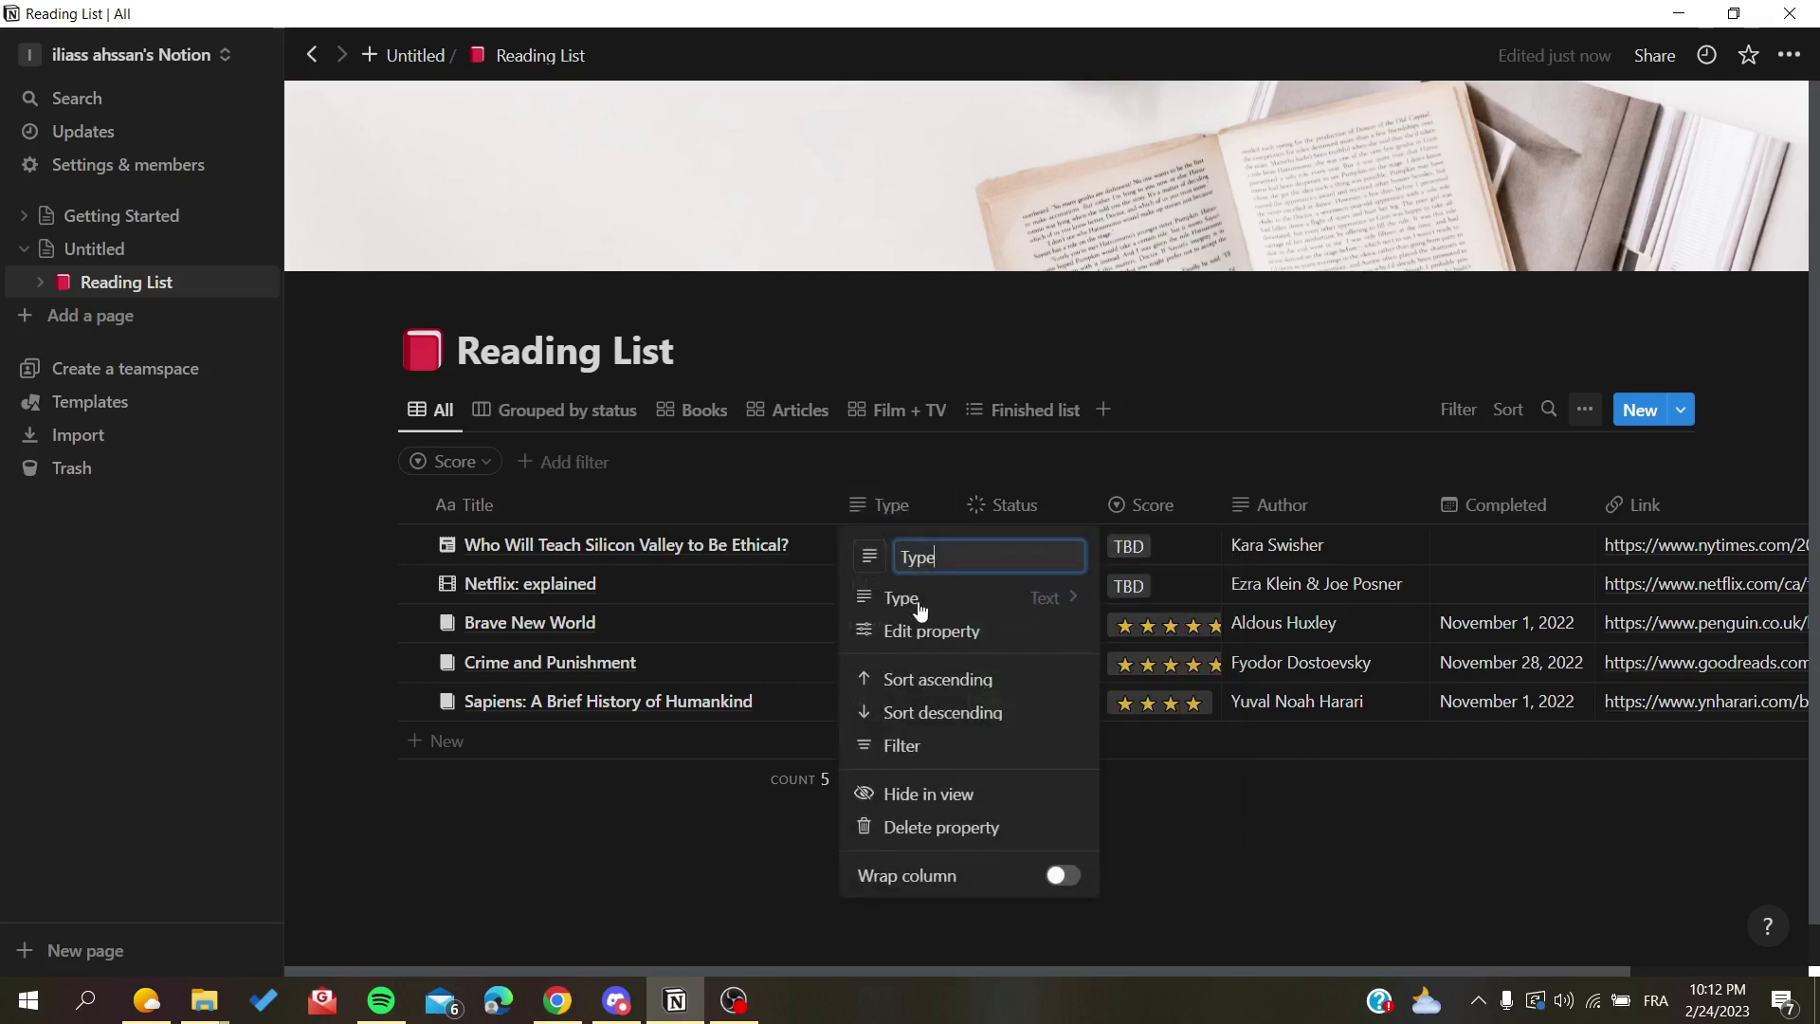
{"action": "left_click", "coordinate": [917, 599]}
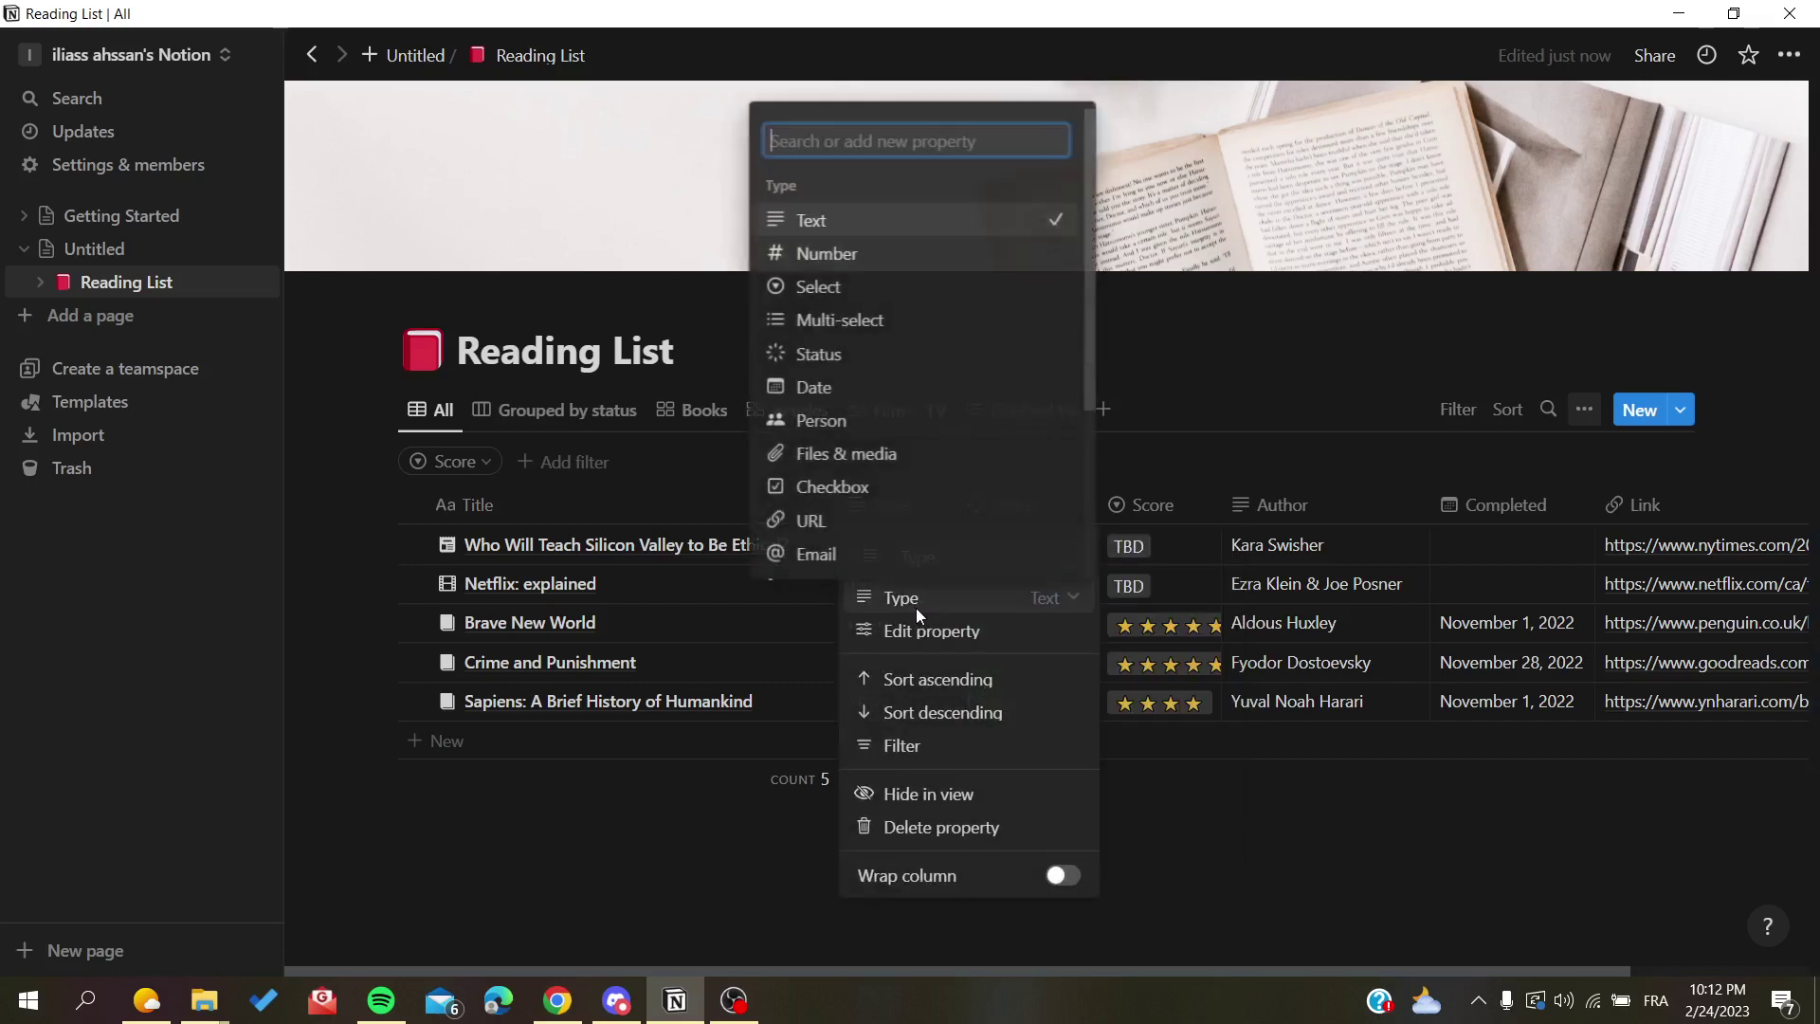
{"action": "left_click", "coordinate": [1164, 392]}
{"action": "left_click", "coordinate": [1095, 470]}
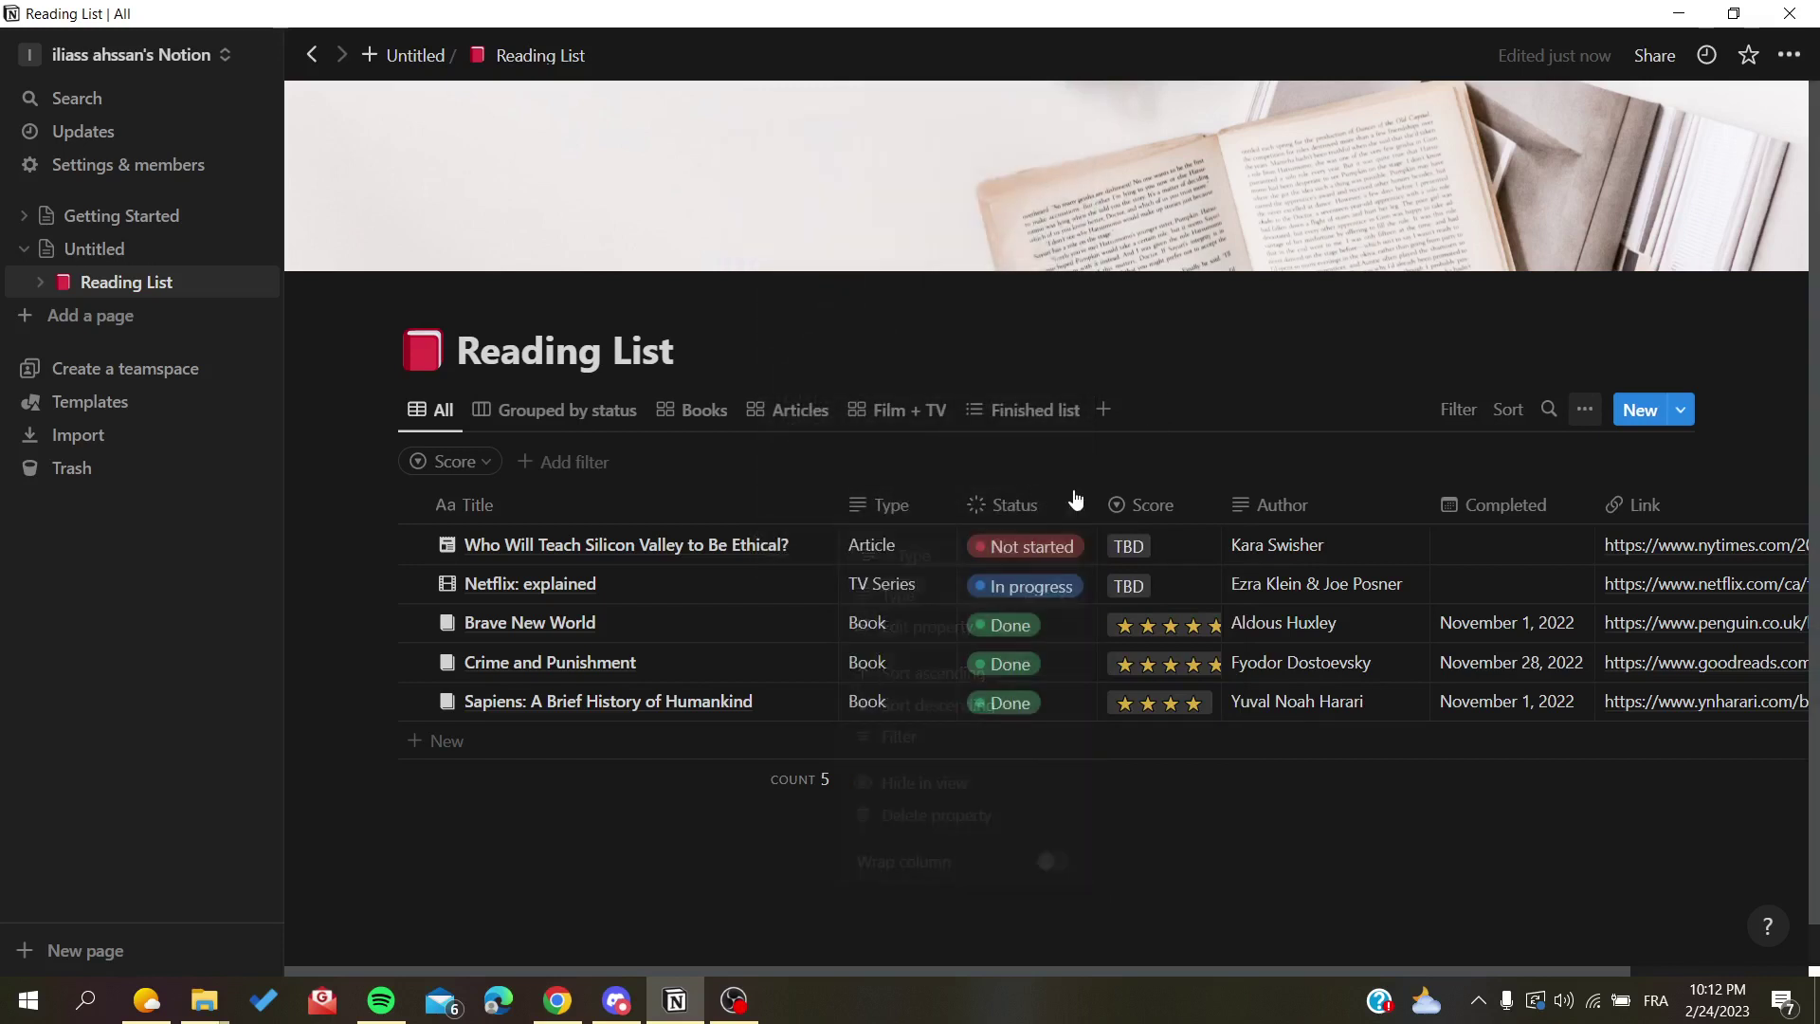
{"action": "left_click", "coordinate": [1031, 543]}
{"action": "left_click", "coordinate": [1139, 484]}
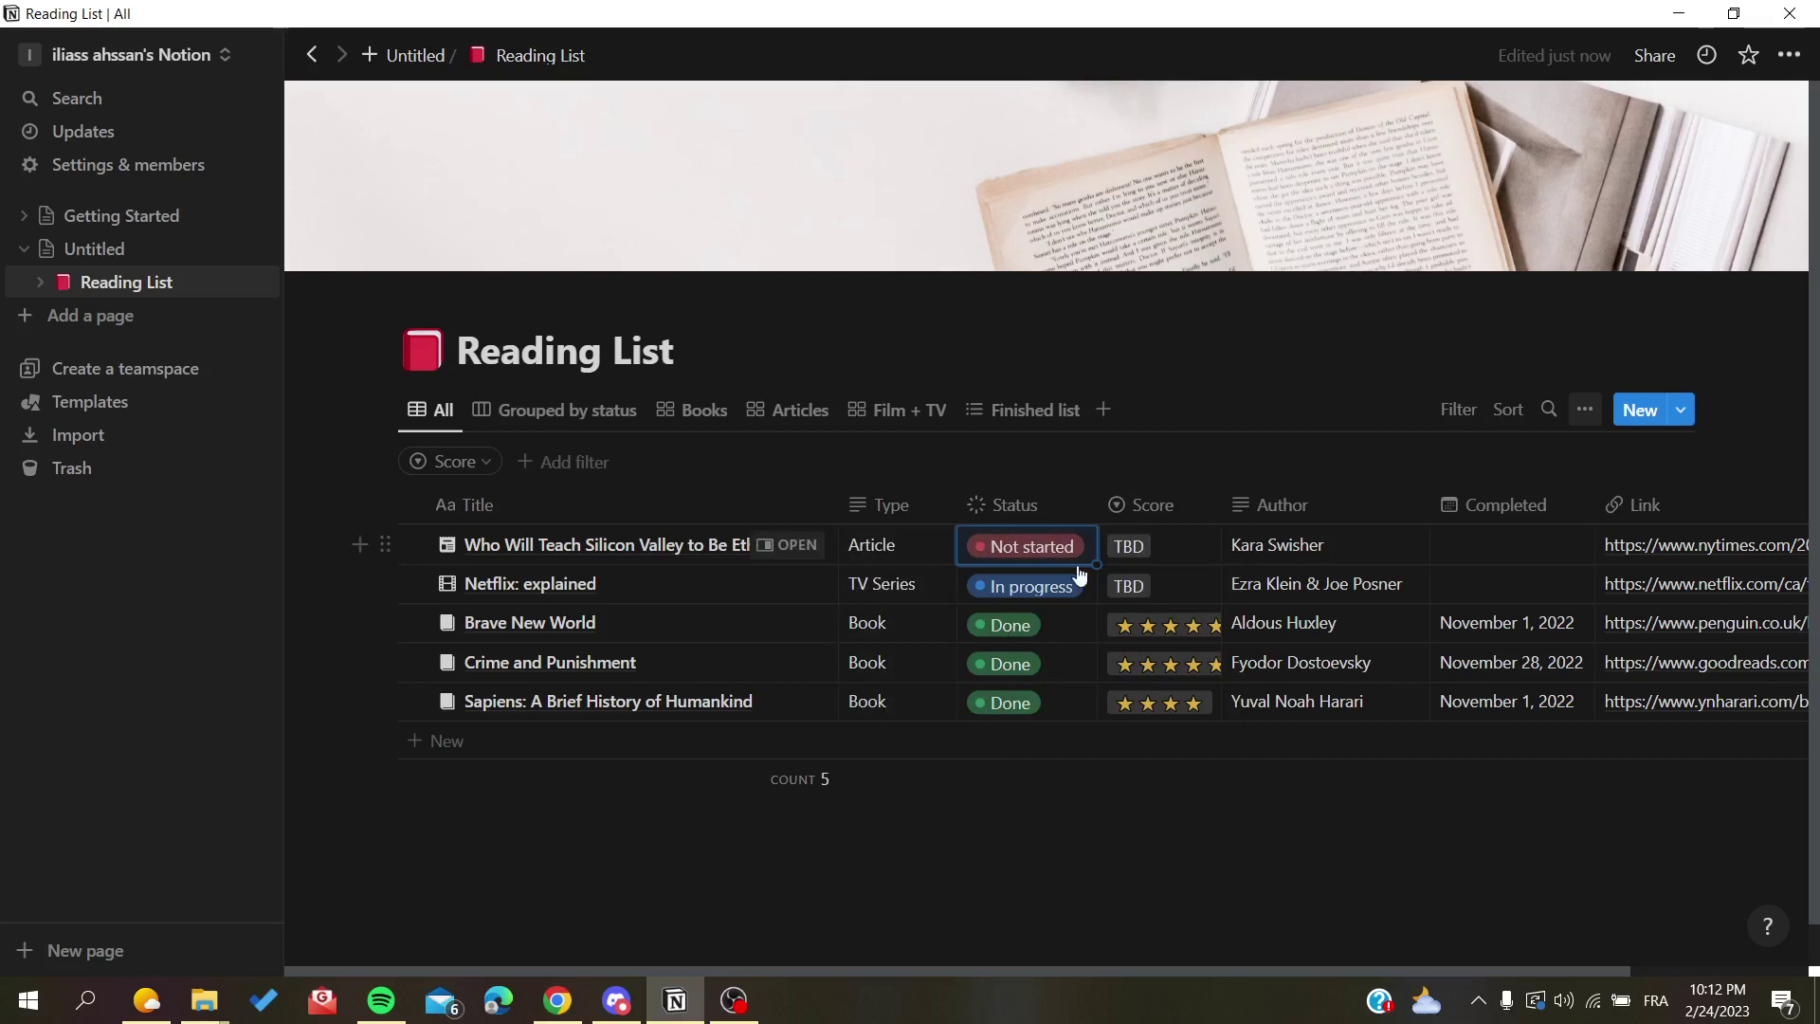
Step: Review the full Status property settings from the Netflix row
{"action": "left_click", "coordinate": [1033, 583]}
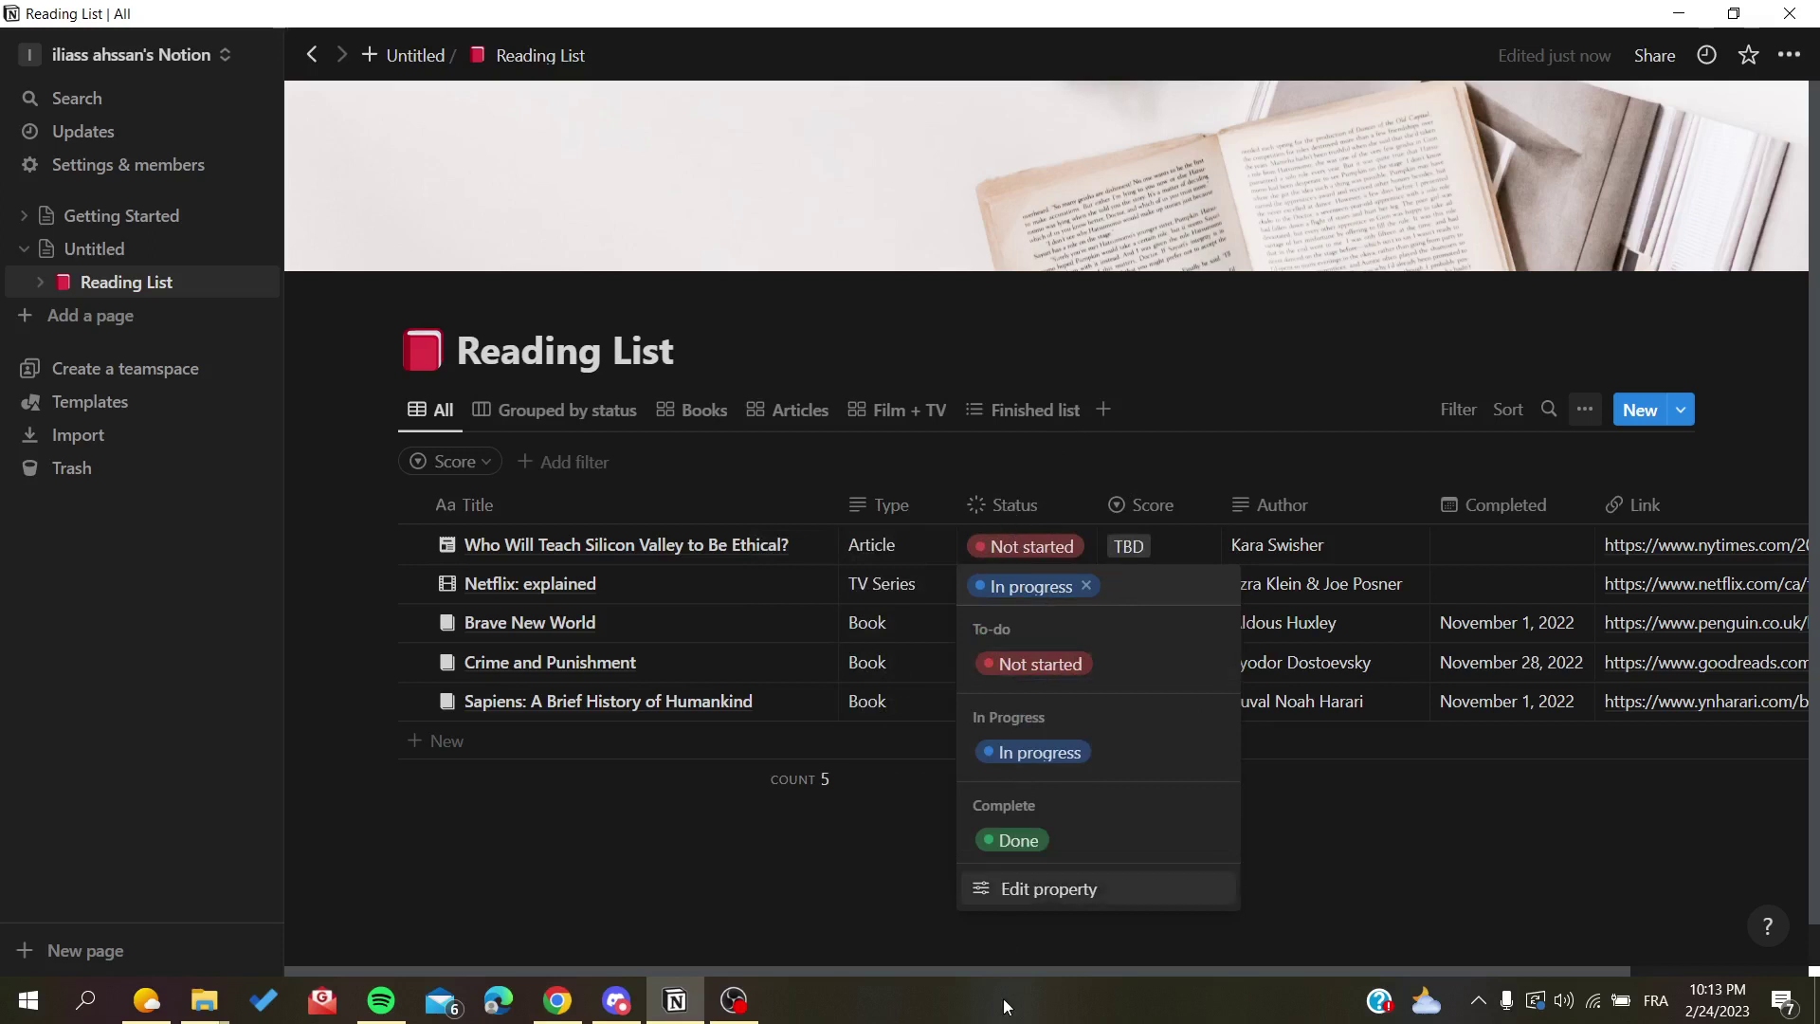
{"action": "left_click", "coordinate": [1009, 897]}
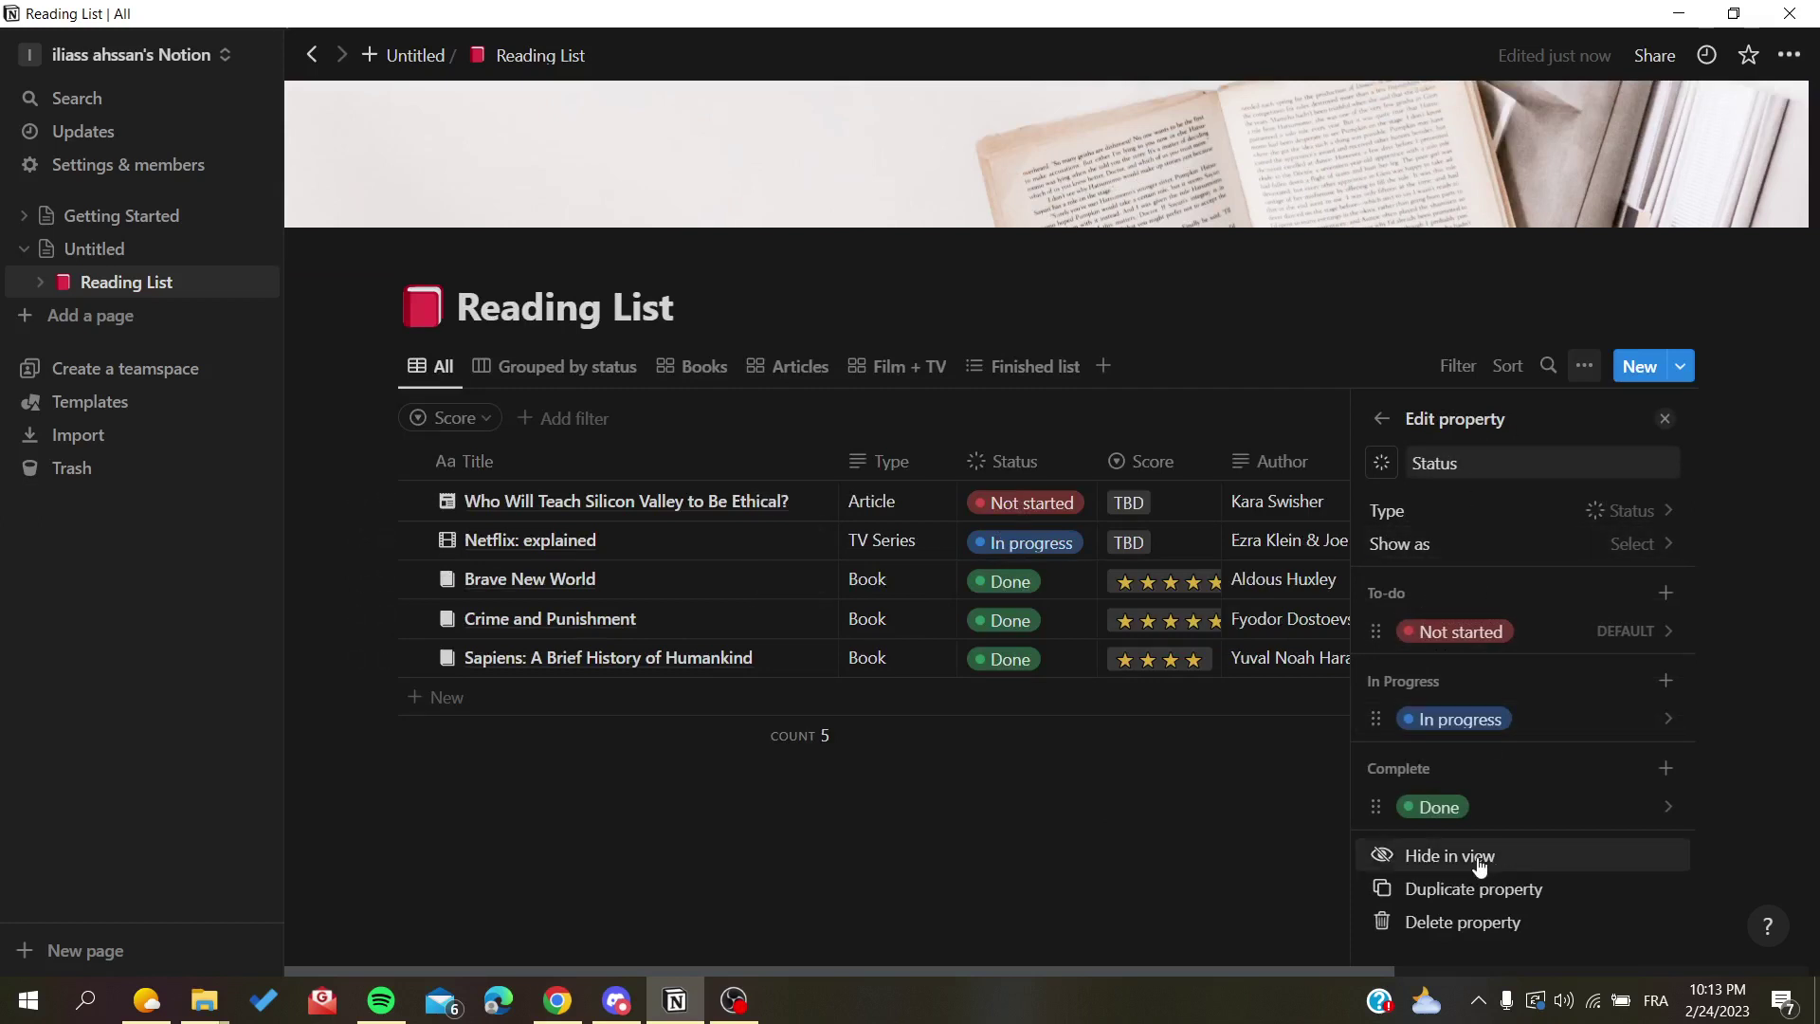
{"action": "left_click", "coordinate": [1211, 344]}
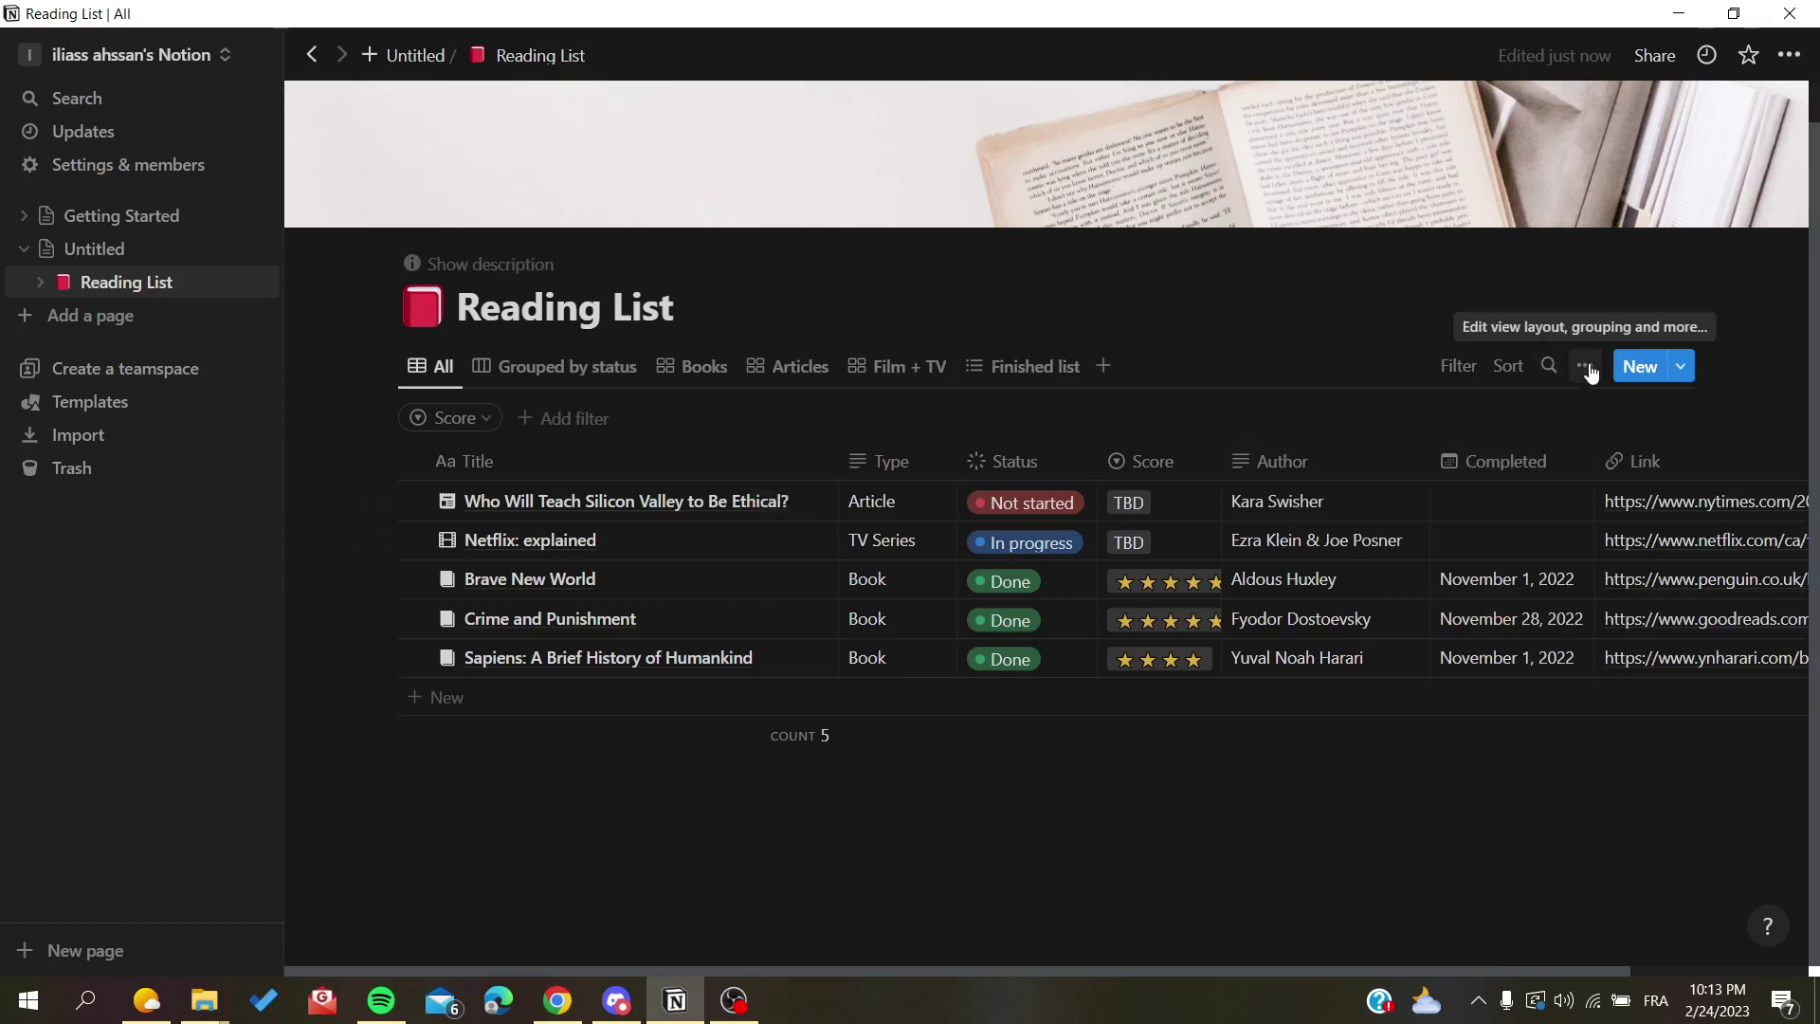
Step: Check the Link column menu, then show the Grouped by status board
{"action": "left_click", "coordinate": [1630, 465]}
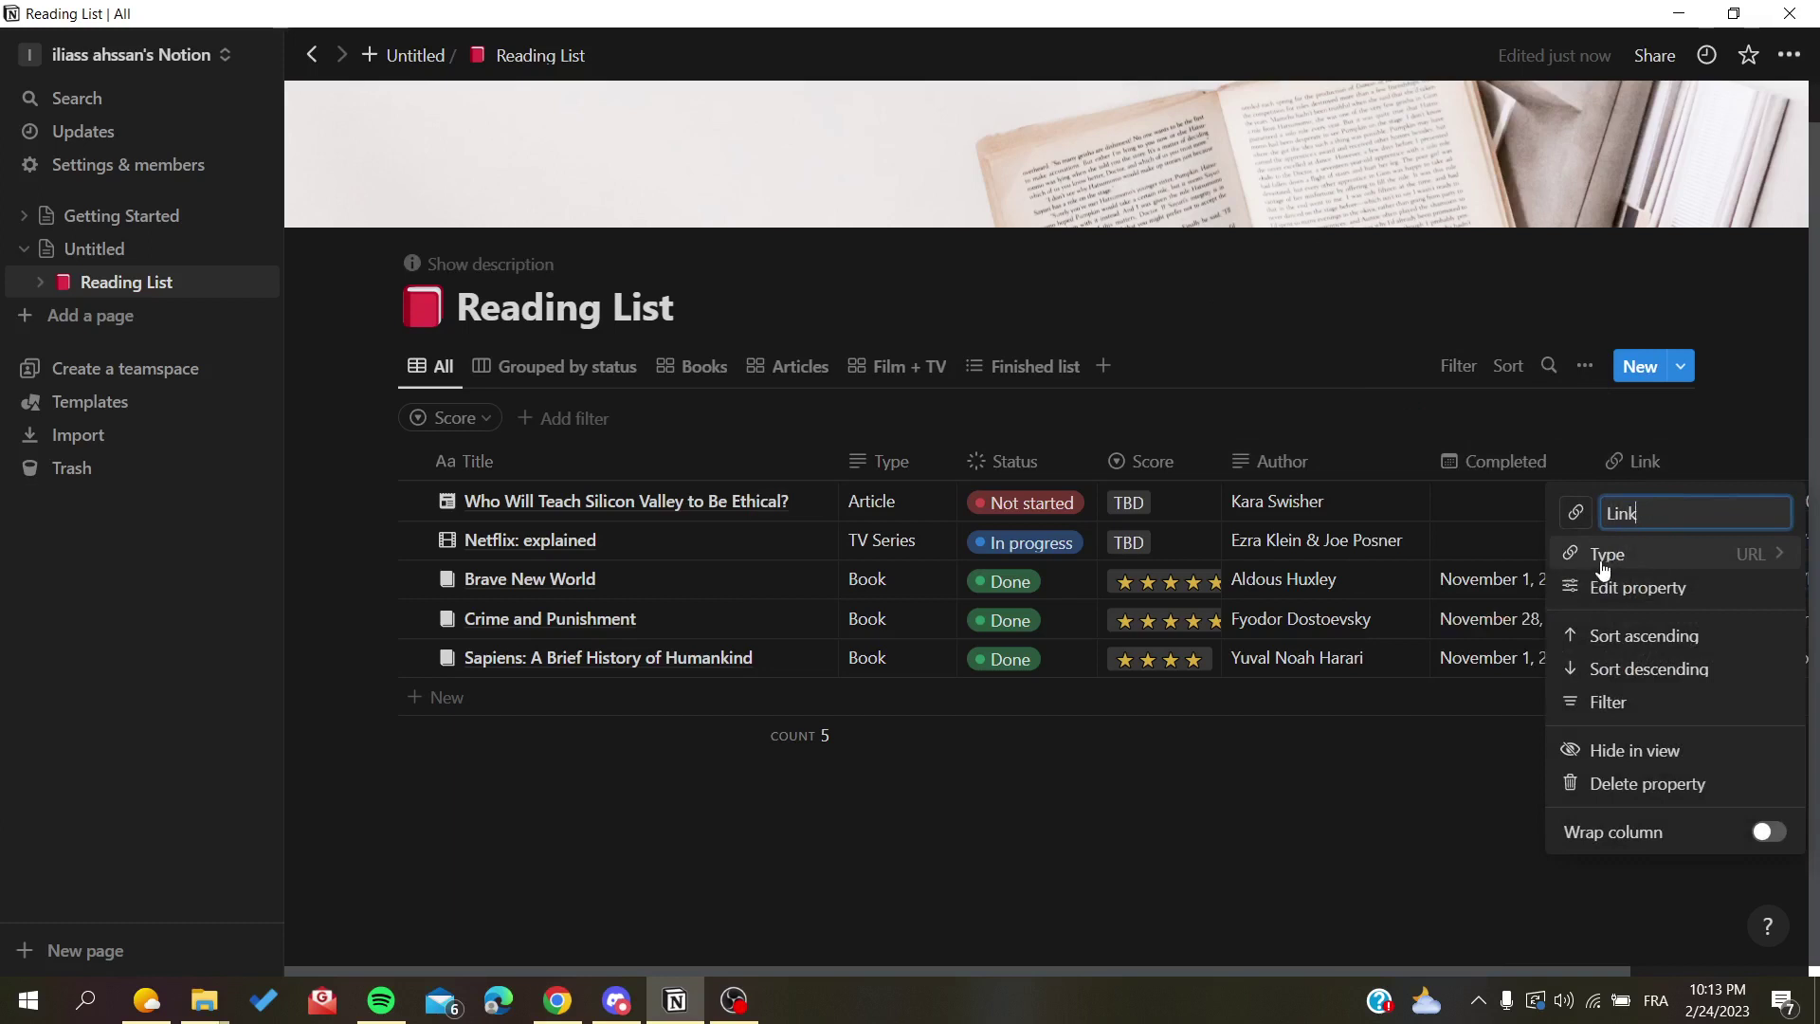
{"action": "left_click", "coordinate": [1370, 817]}
{"action": "left_click", "coordinate": [503, 368]}
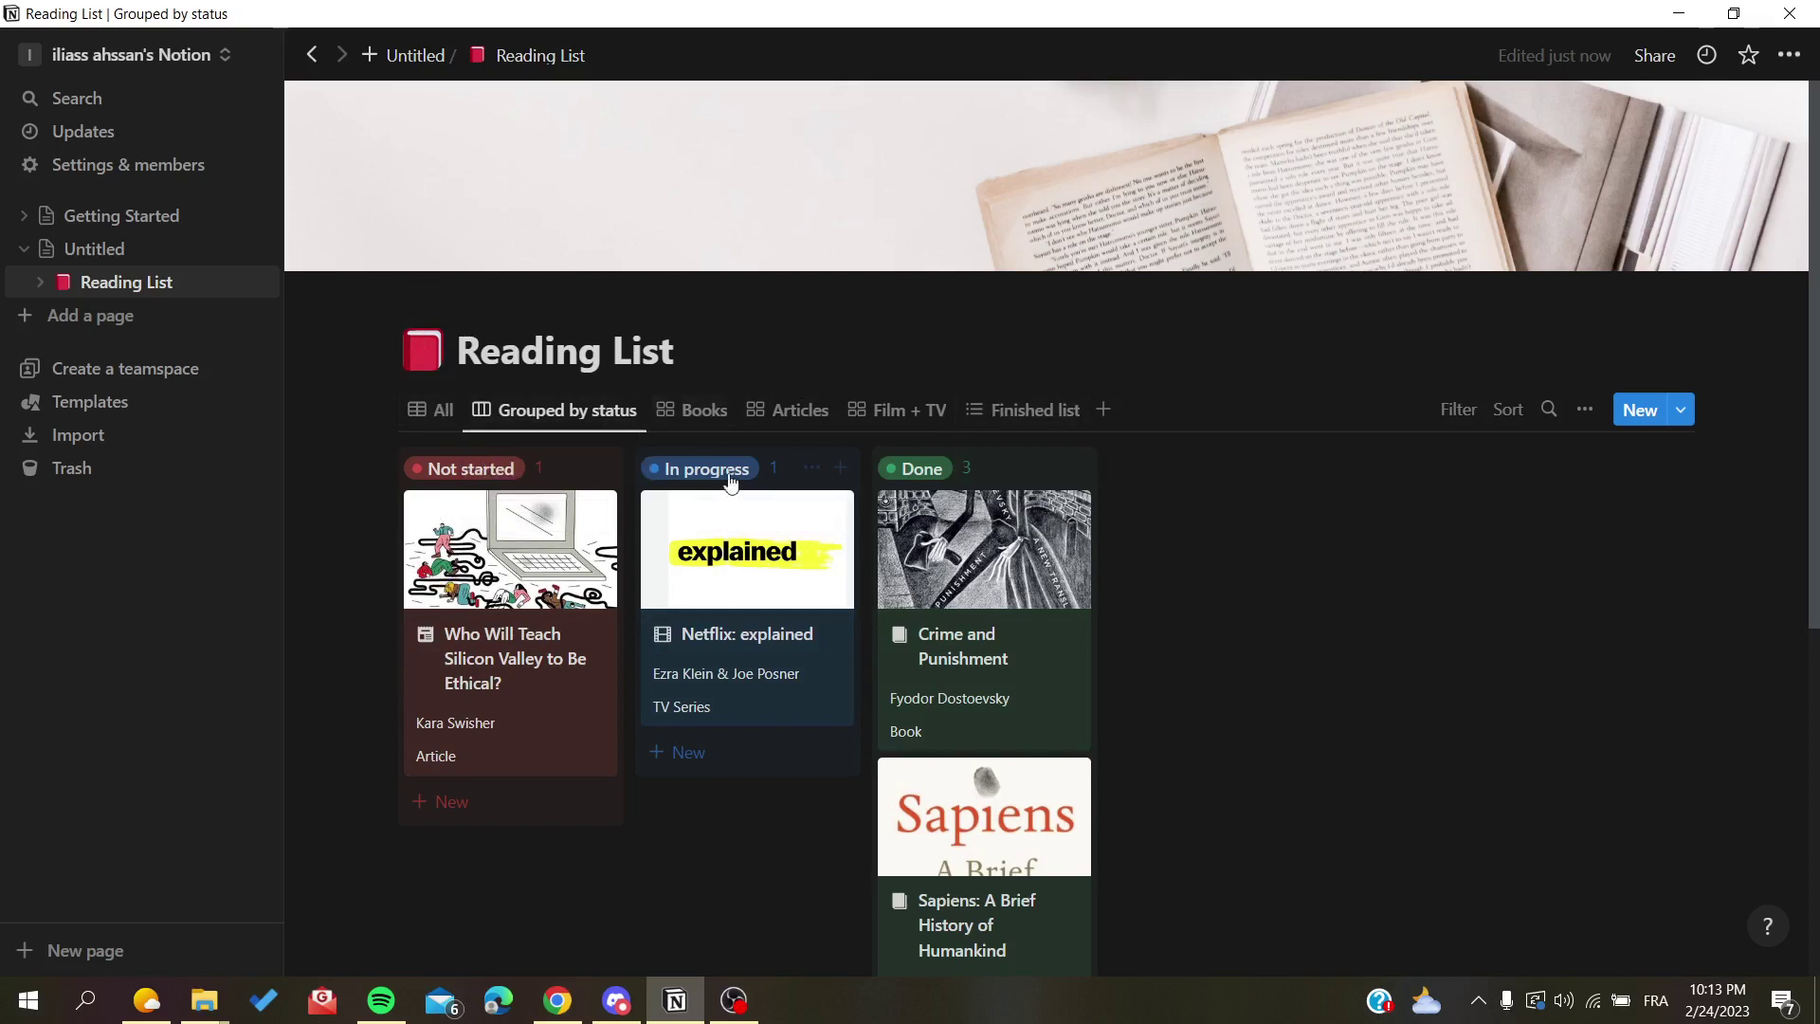
Step: Show the Grouped by status board's Layout settings: Board, grouped by Status, small cards
{"action": "left_click", "coordinate": [439, 423]}
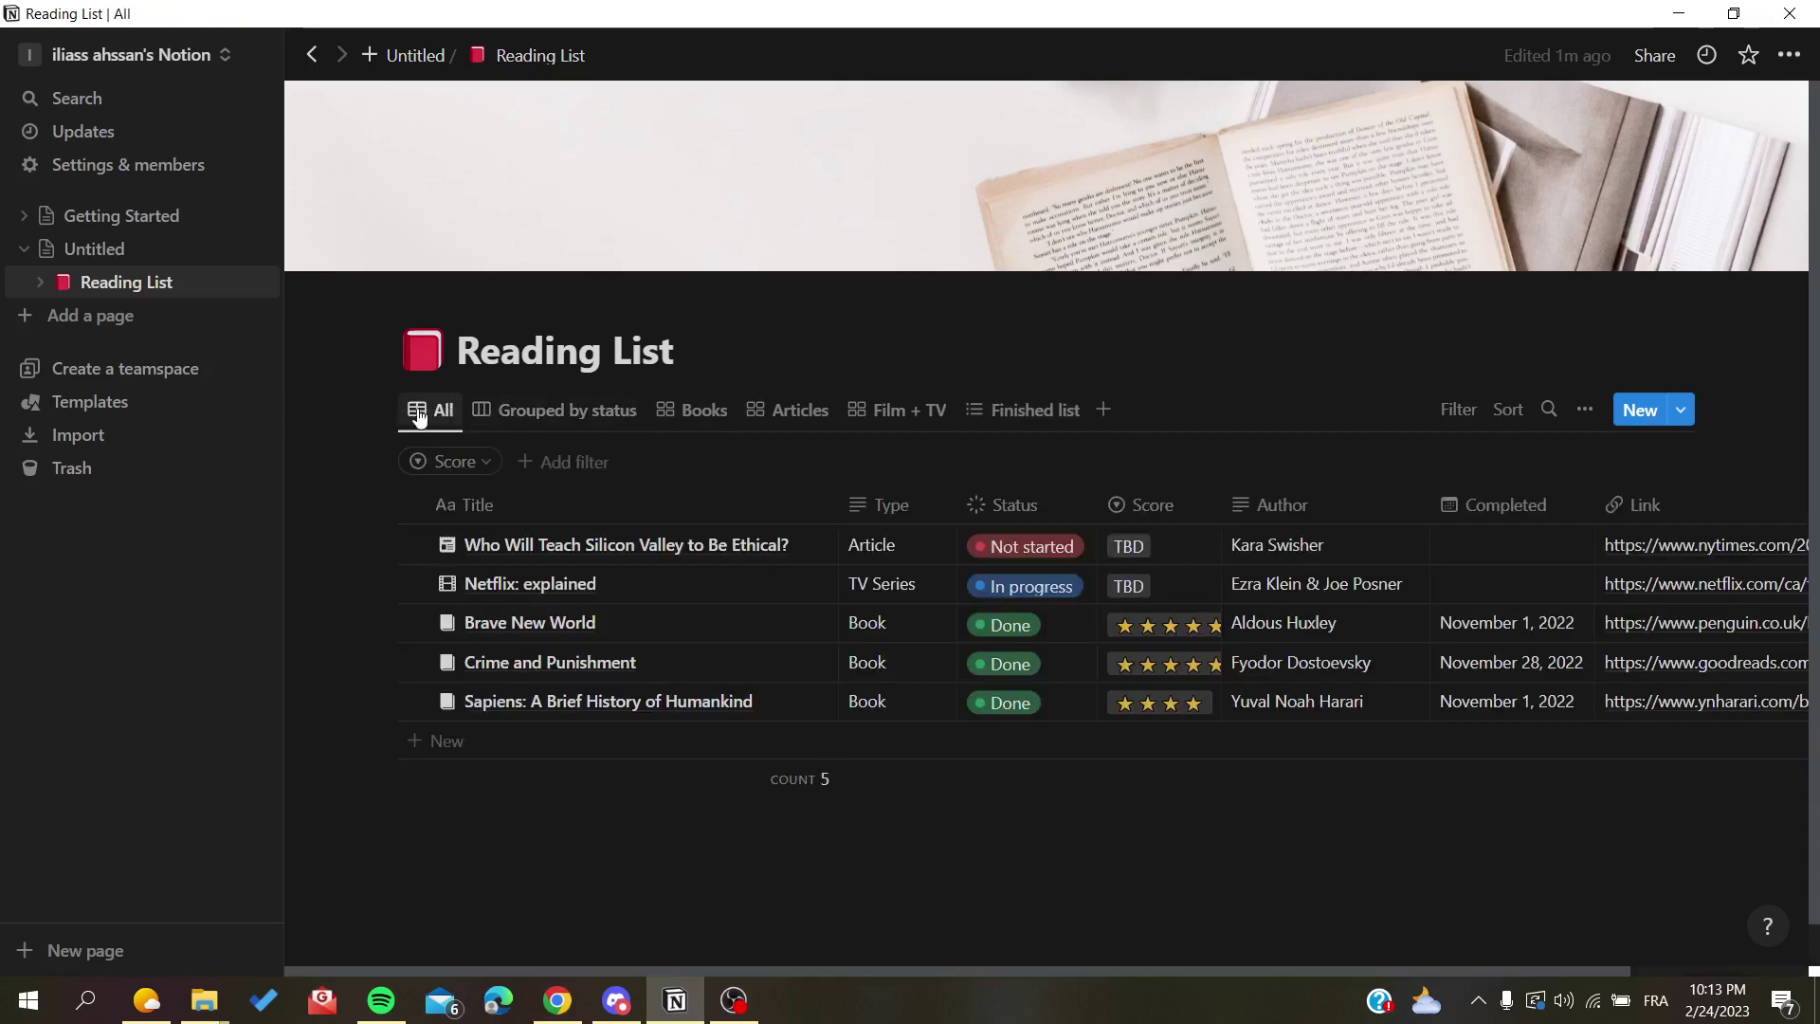
{"action": "left_click", "coordinate": [492, 417]}
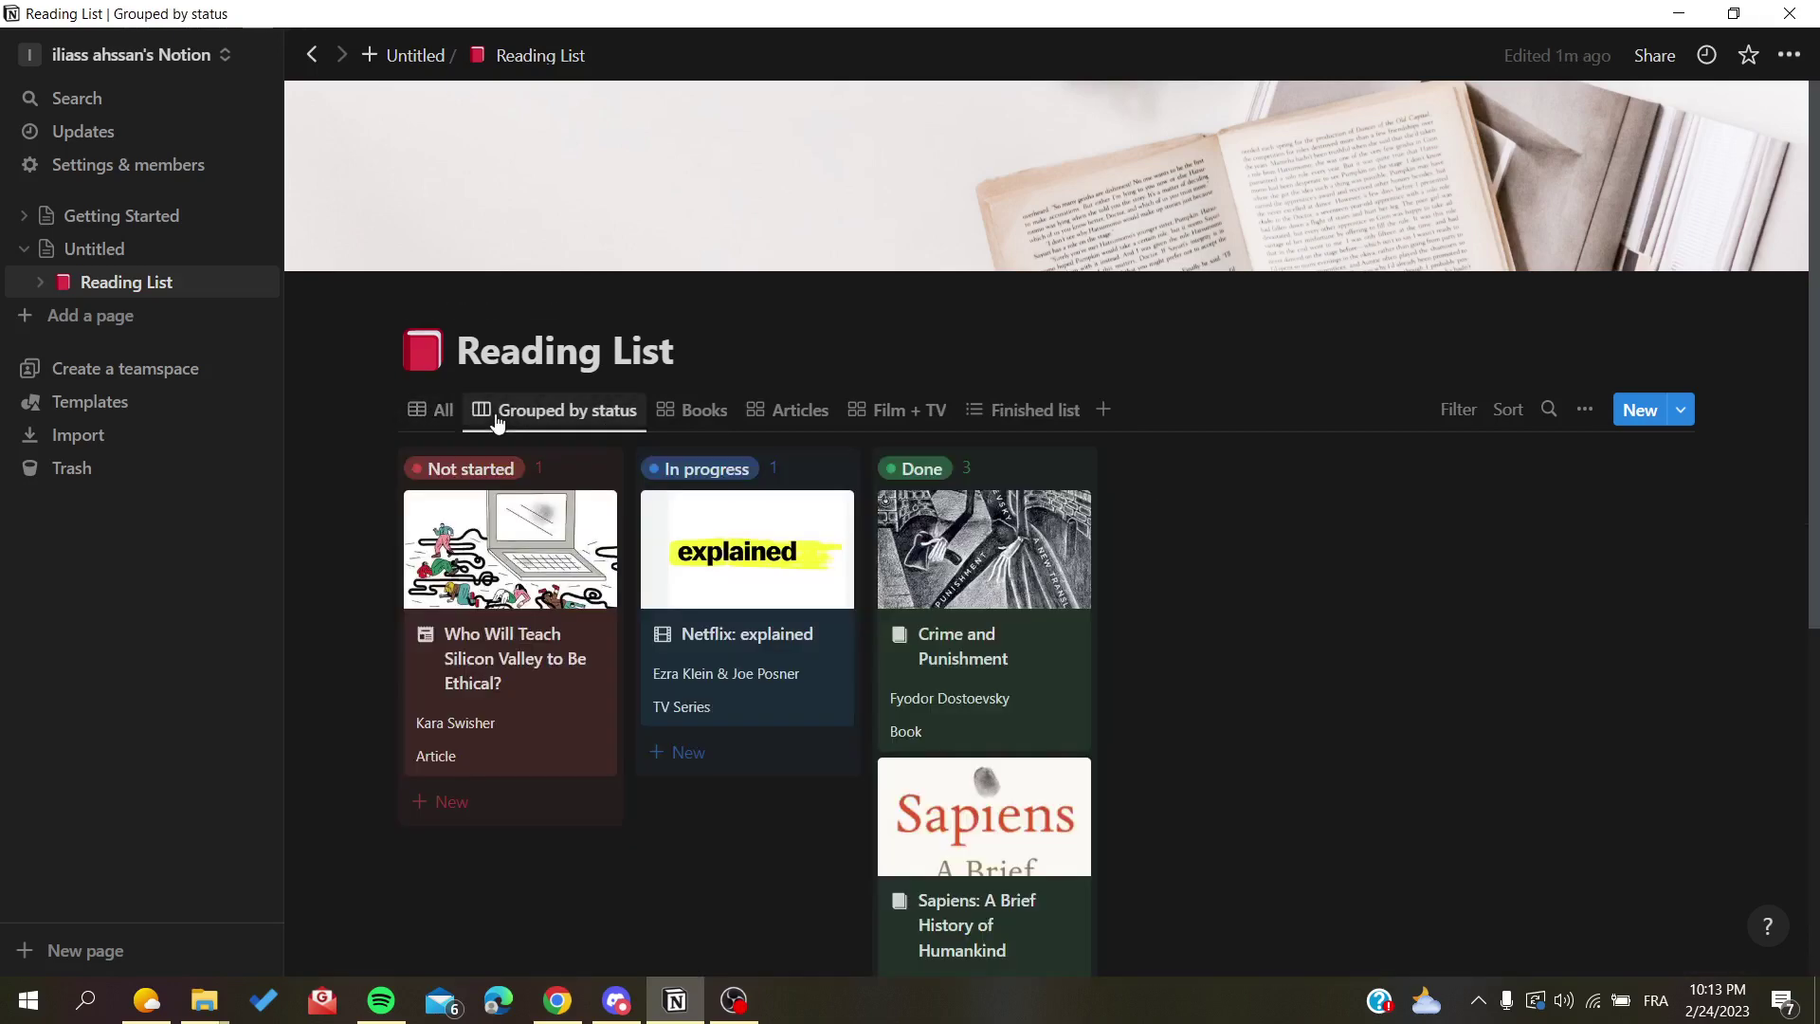
{"action": "left_click", "coordinate": [1584, 409]}
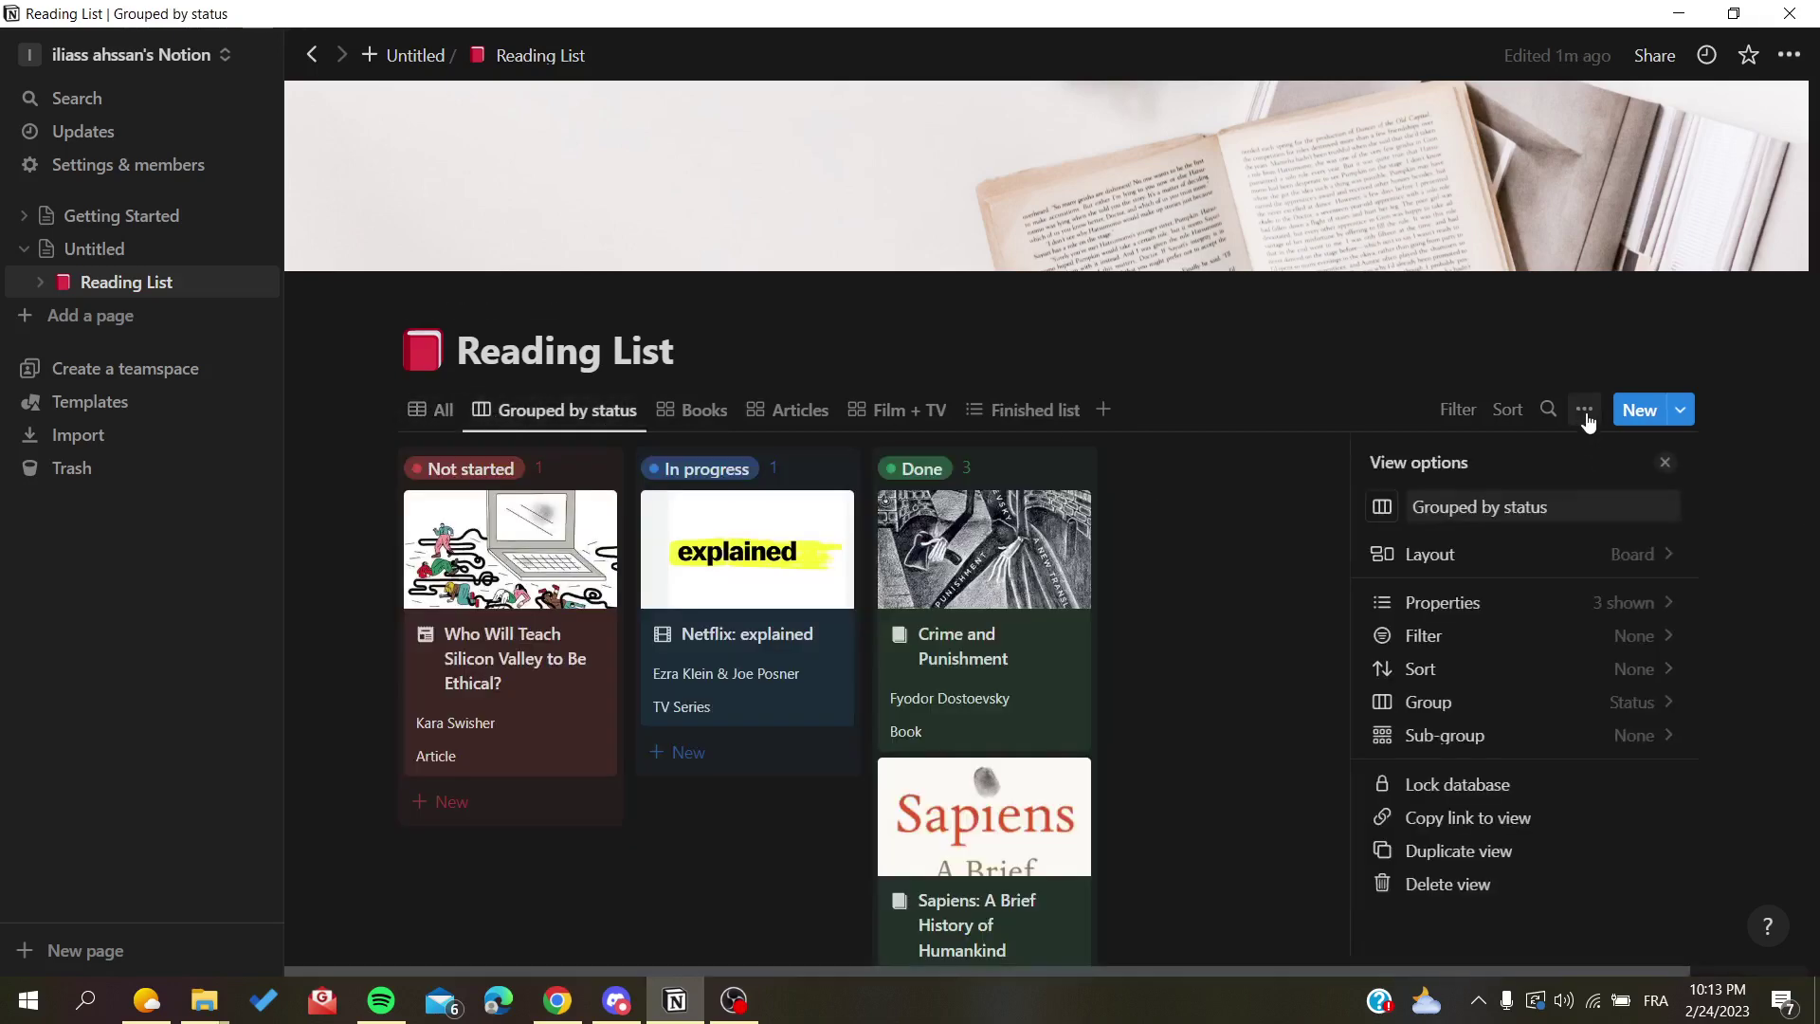
{"action": "left_click", "coordinate": [1429, 554]}
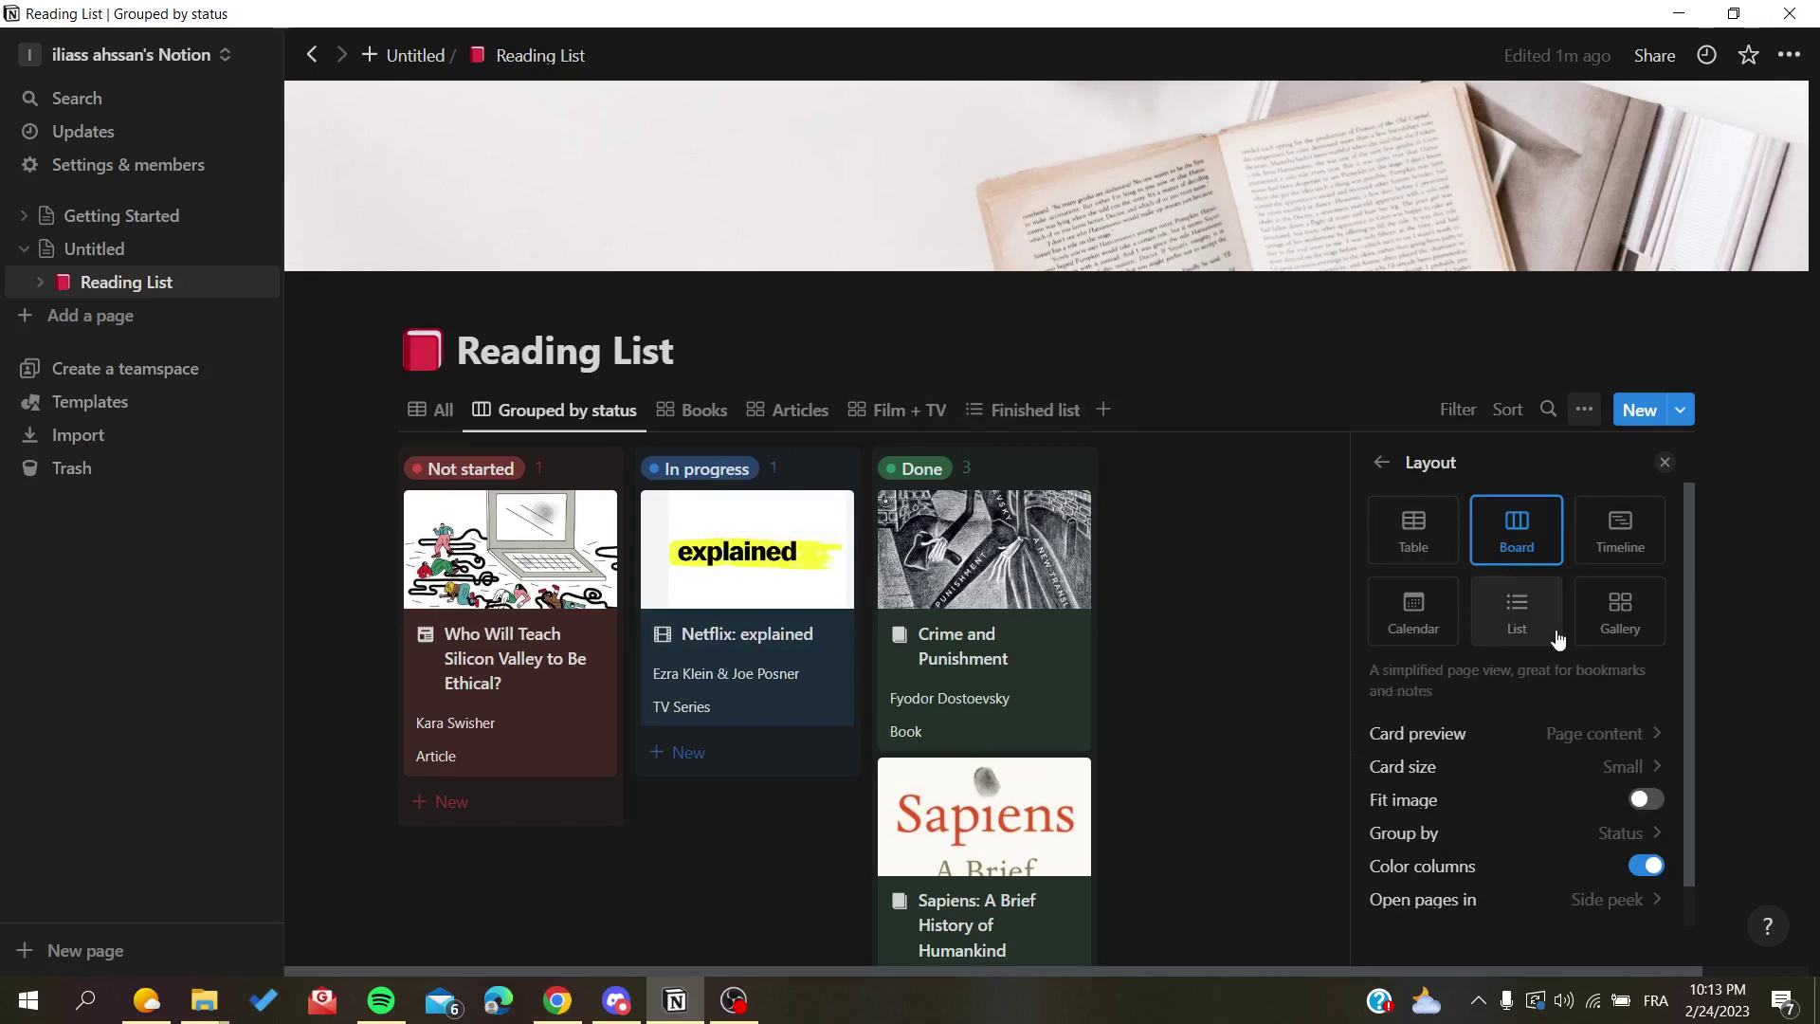
Step: Switch to the Articles gallery view and scroll through its cover-image cards
{"action": "left_click", "coordinate": [792, 415]}
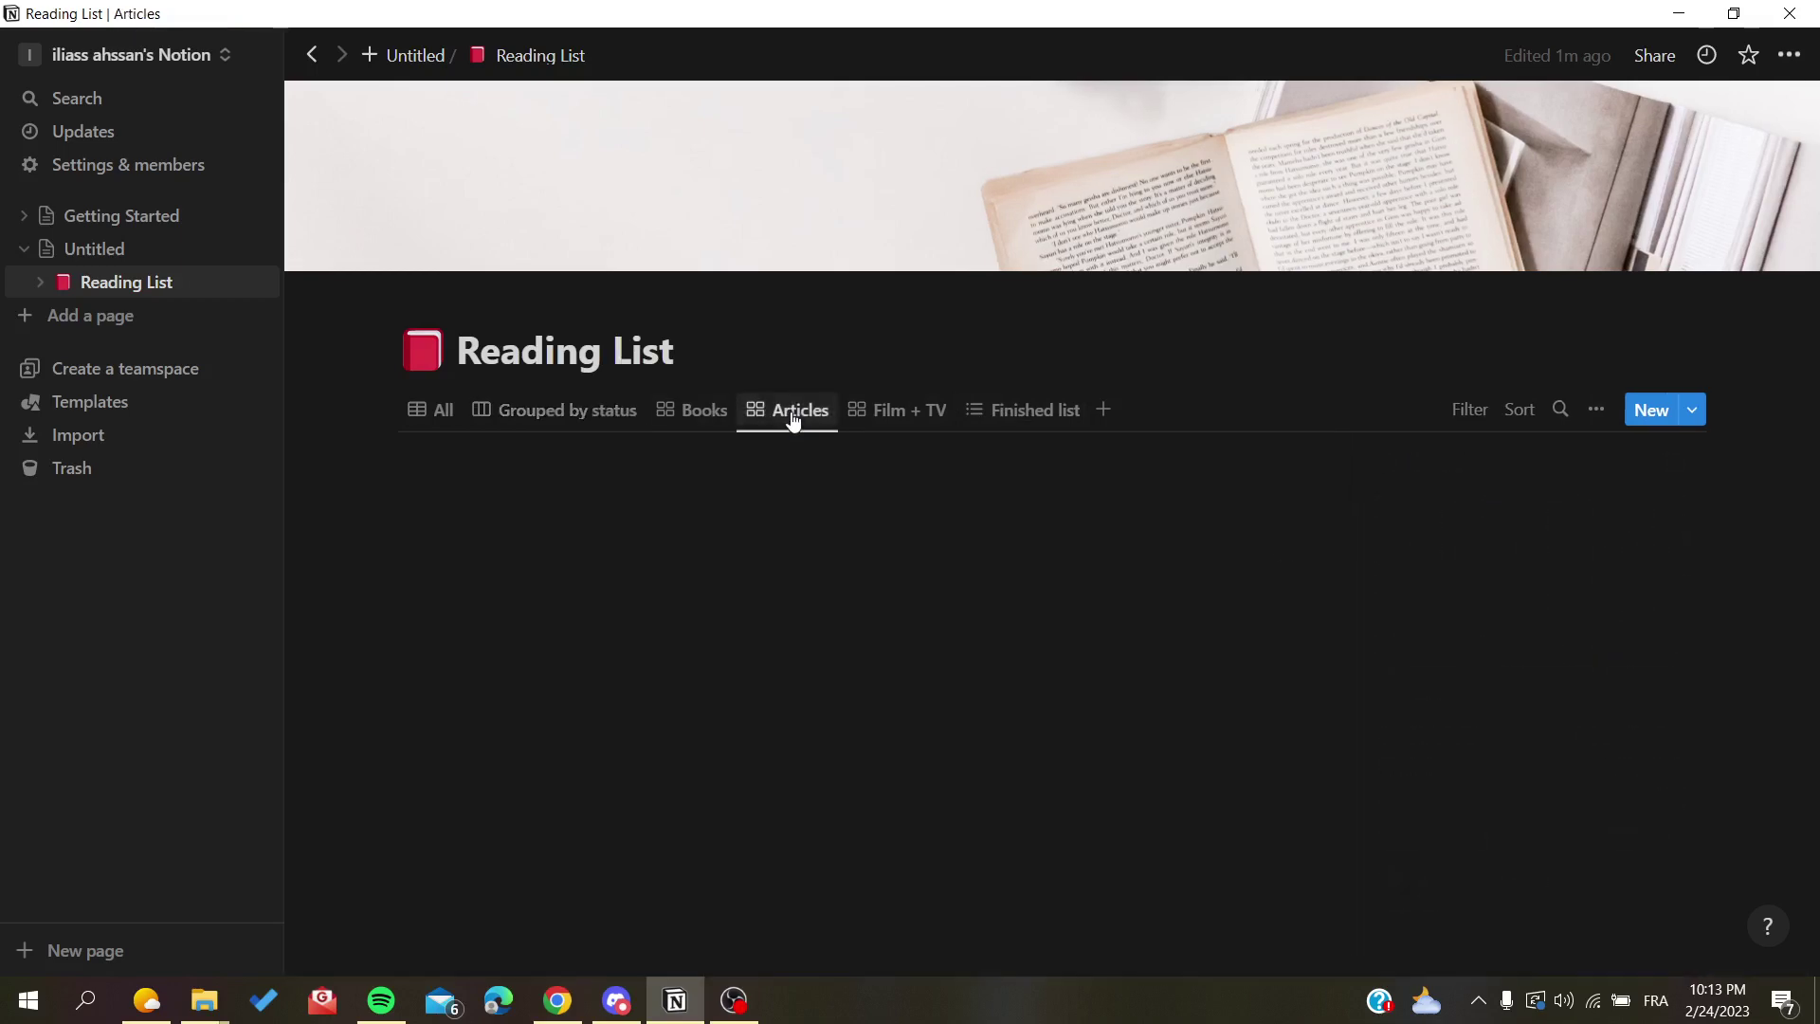
{"action": "scroll", "coordinate": [732, 606], "scroll_direction": "down", "scroll_amount": 1}
{"action": "scroll", "coordinate": [732, 606], "scroll_direction": "down", "scroll_amount": 2}
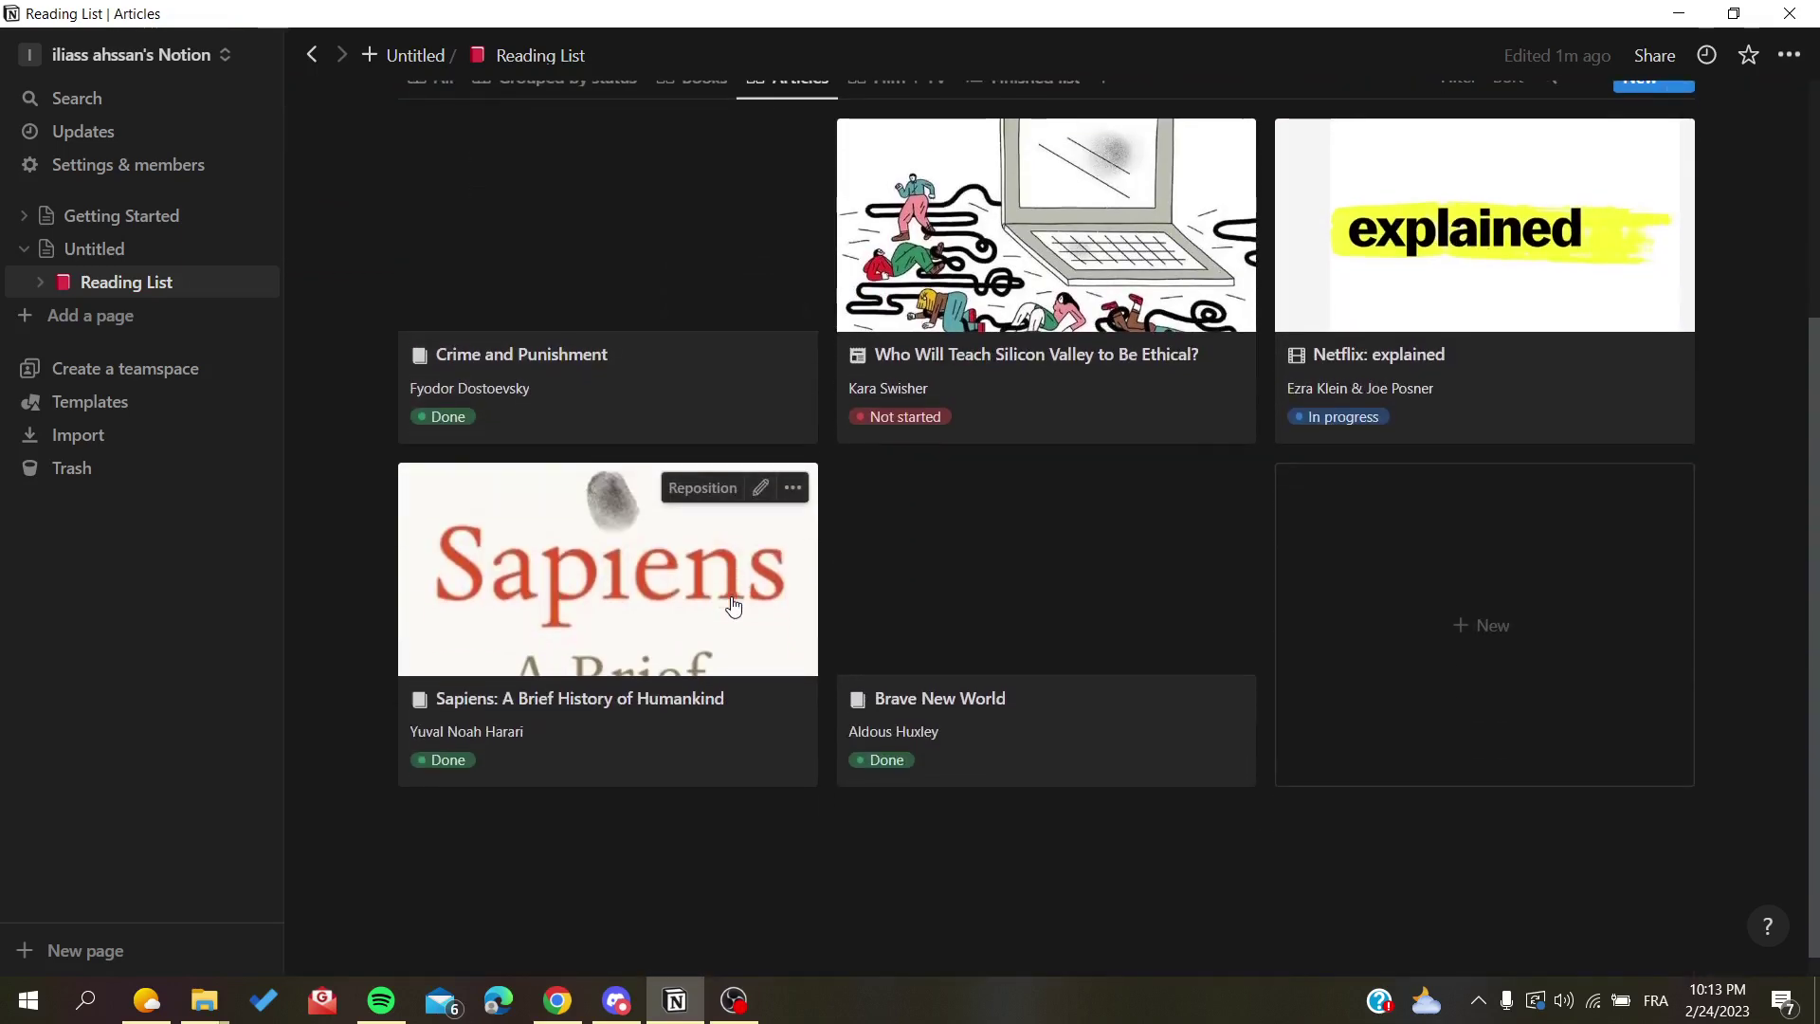